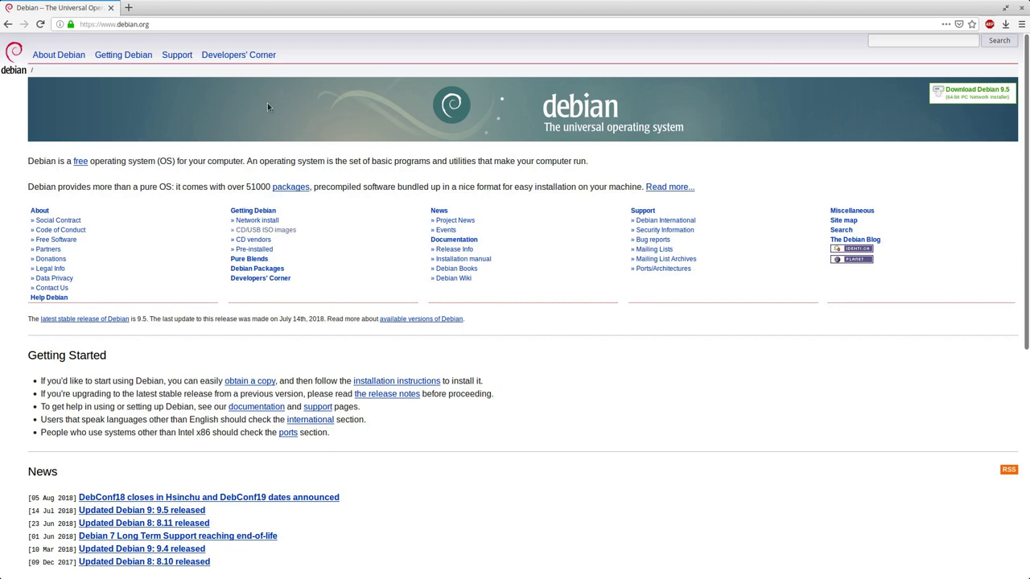
Switch back to the Debian website in Firefox.
key(alt+Tab)
key(super)
click(275, 237)
Reach the official stable-release CD/DVD images over HTTP, then begin a new virtual machine.
click(266, 231)
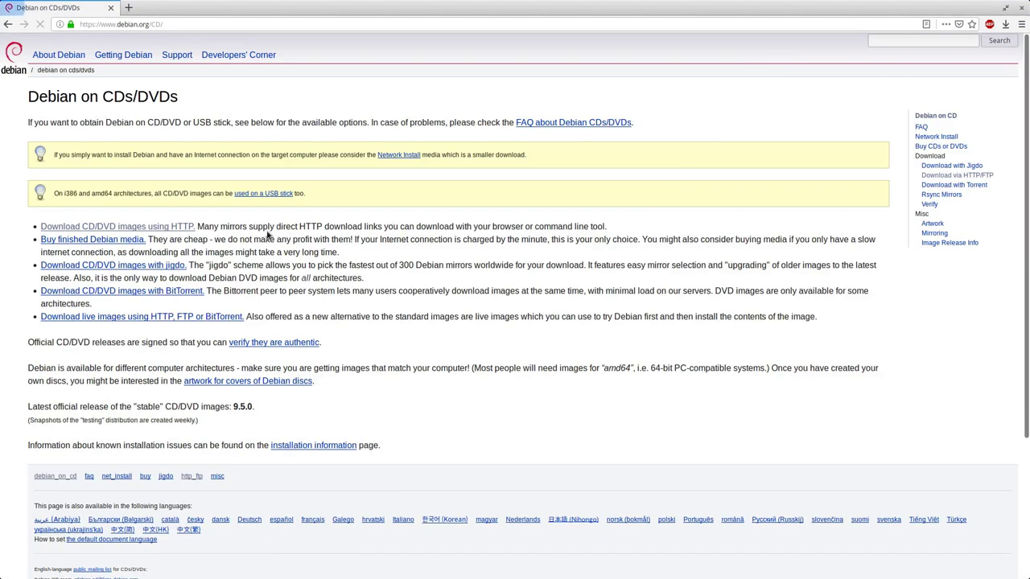
click(131, 231)
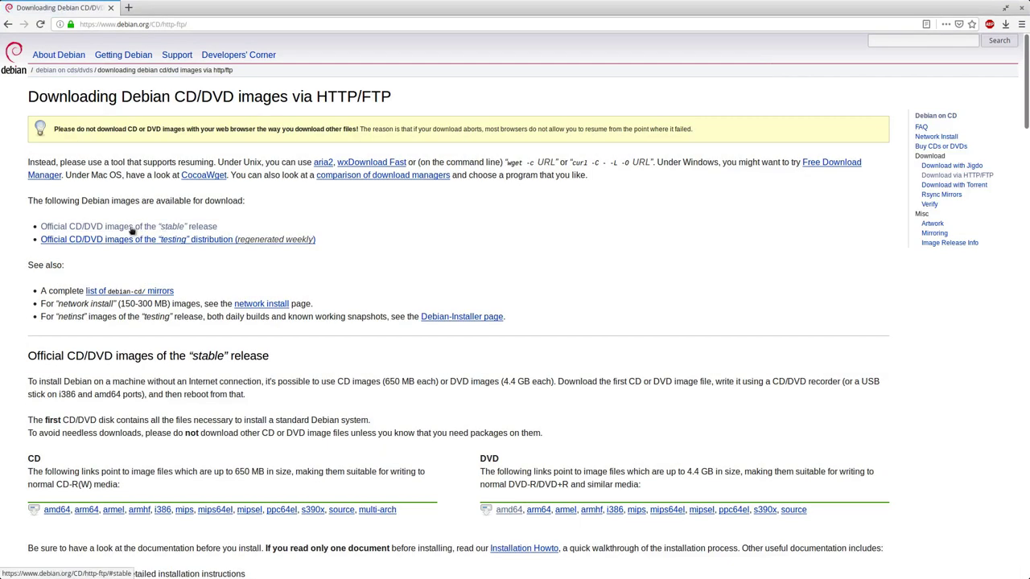
click(188, 229)
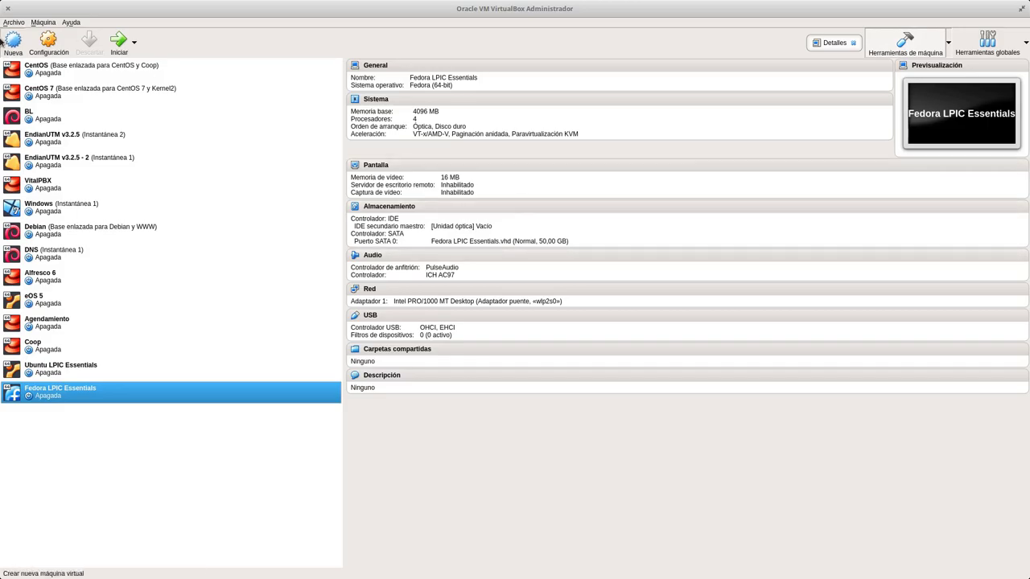
click(12, 40)
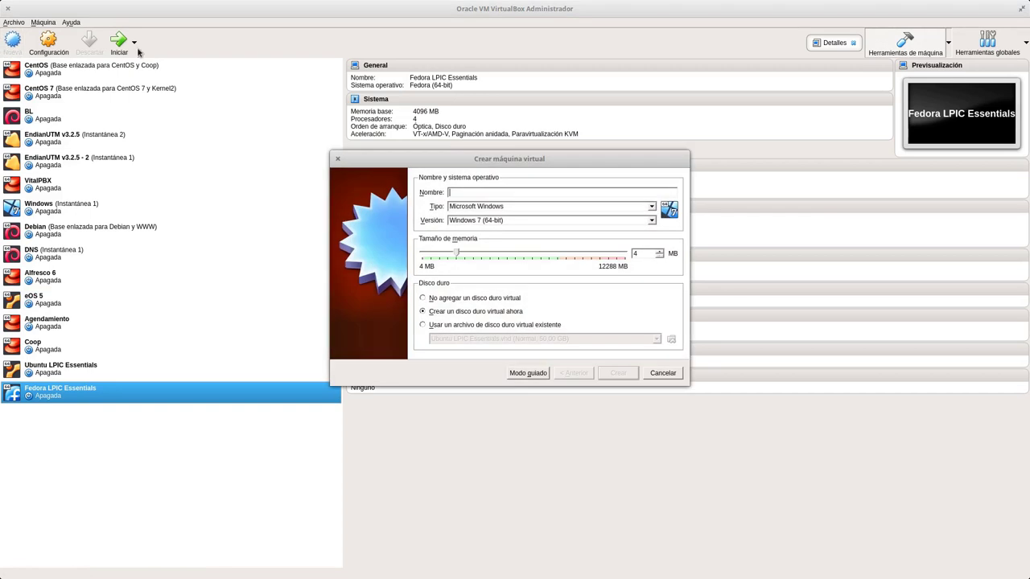
In guided mode, name the VM 'Debian LPIC Essentials' and give it 4096 MB memory.
click(539, 374)
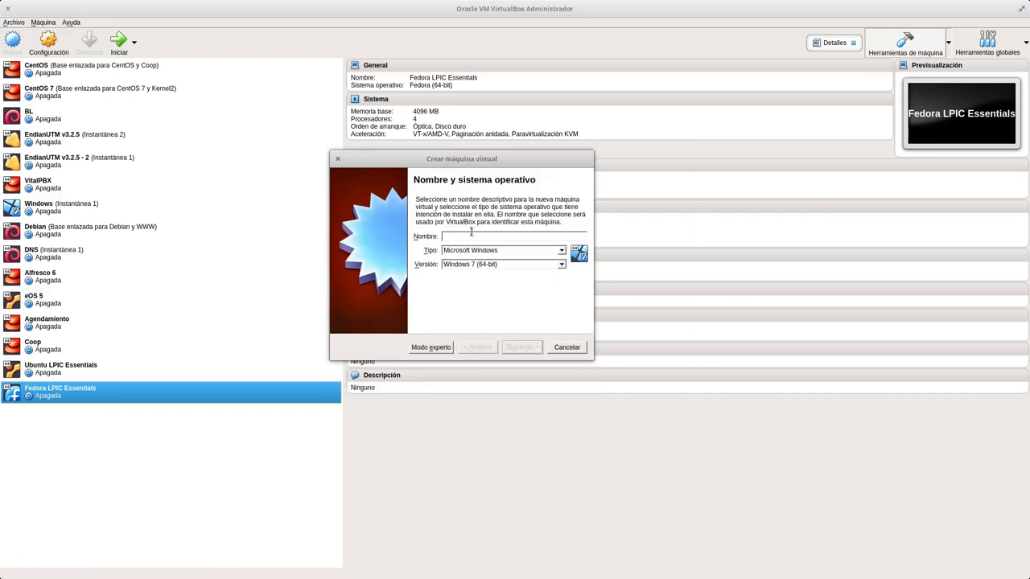
text(Debi)
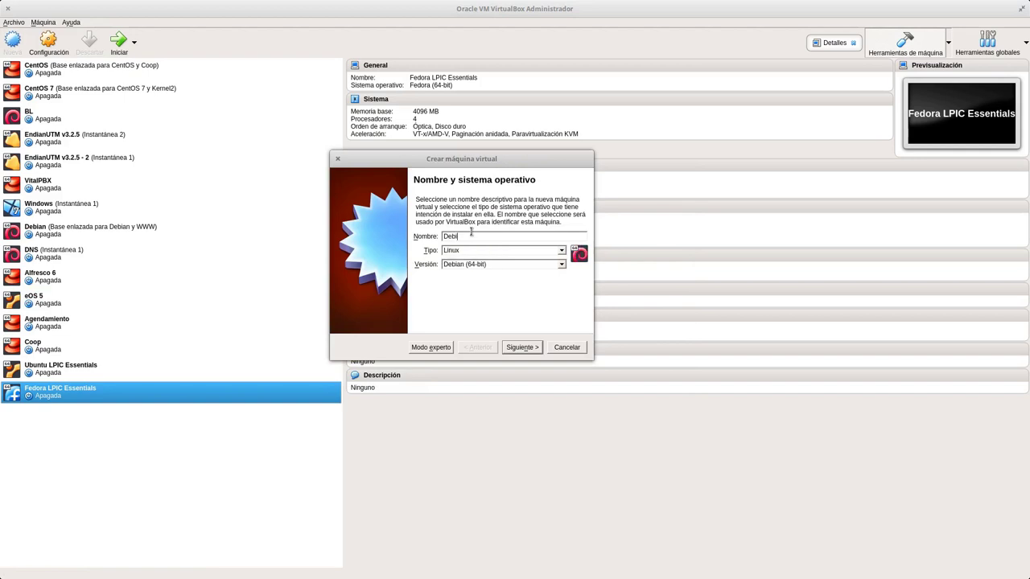
text(an LPIC Essentials)
click(523, 347)
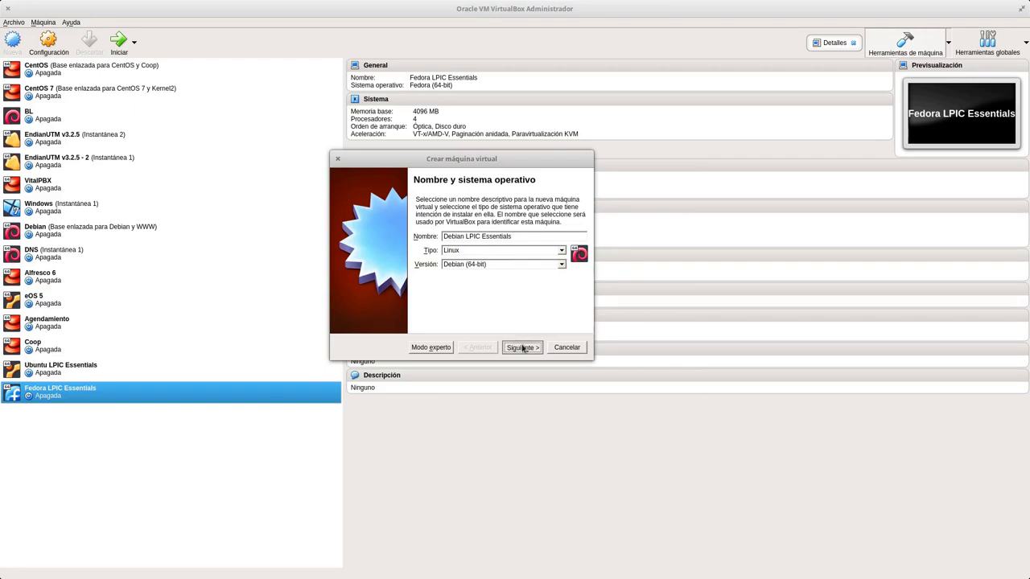
double_click(552, 235)
text(4096)
click(535, 353)
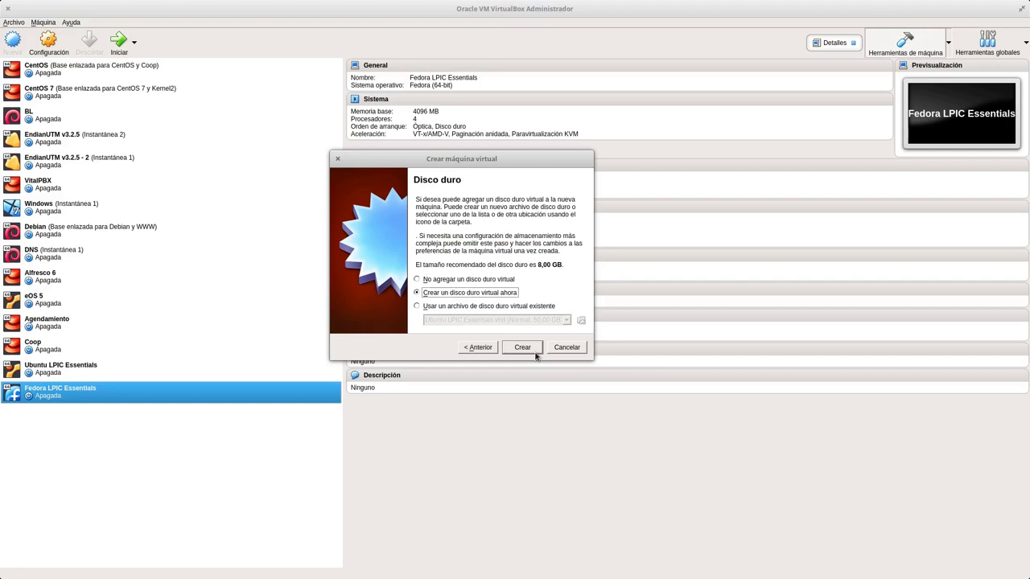
Create a fixed-size 50 GB VHD virtual hard disk and finish the machine.
click(523, 347)
key(Down)
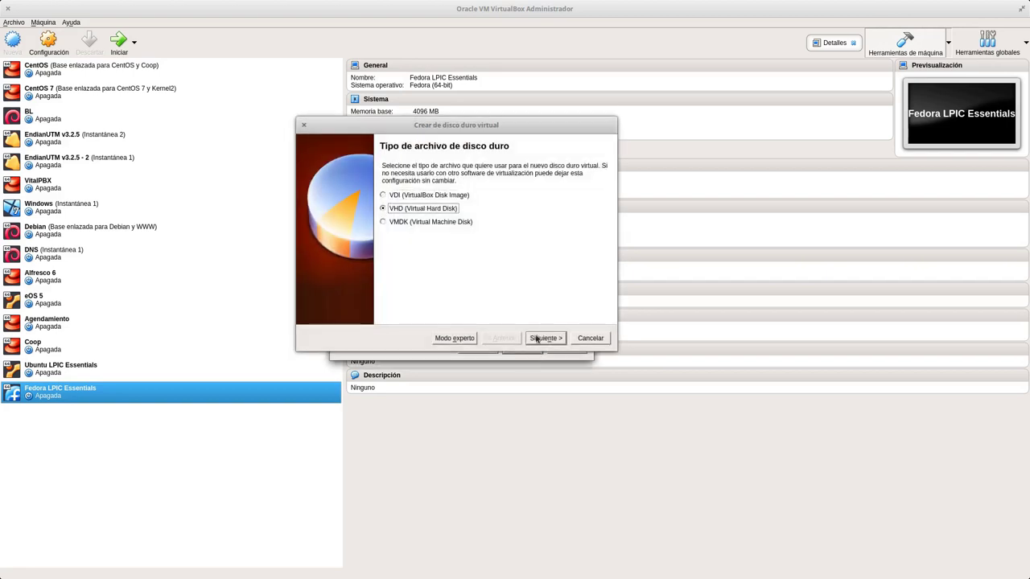
click(538, 339)
click(414, 263)
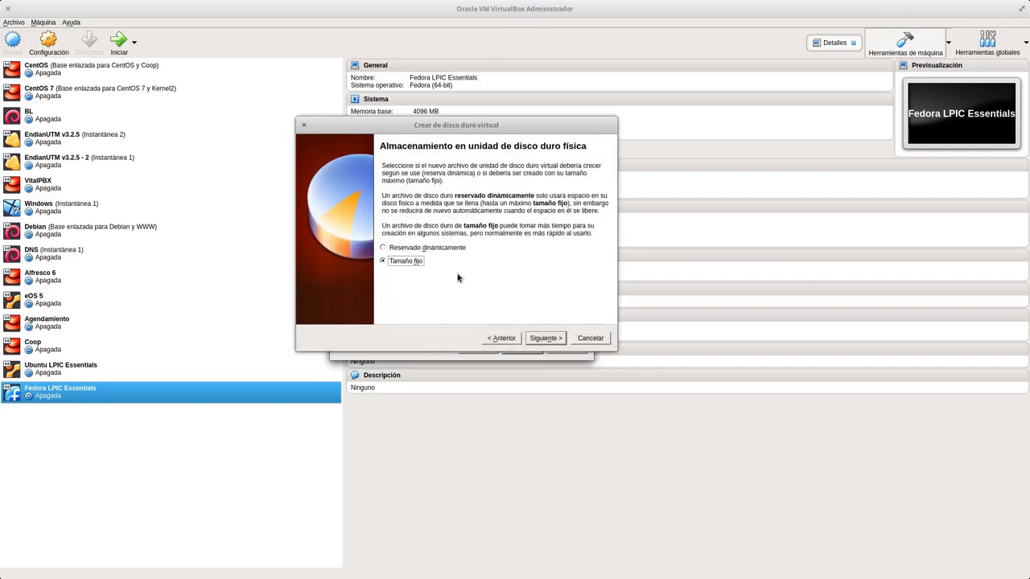
click(554, 340)
key(Delete)
text(50,00 GB)
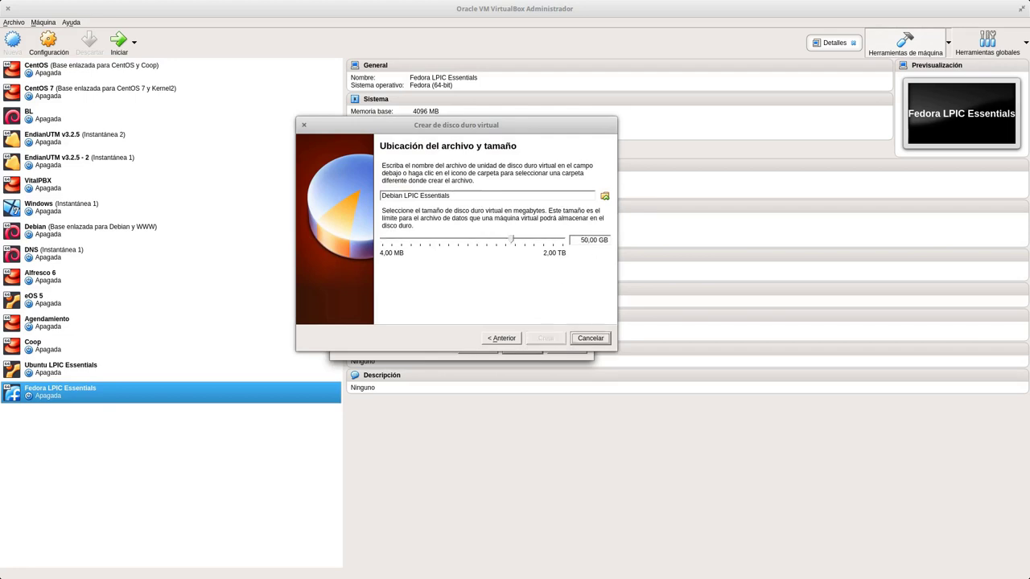
click(556, 338)
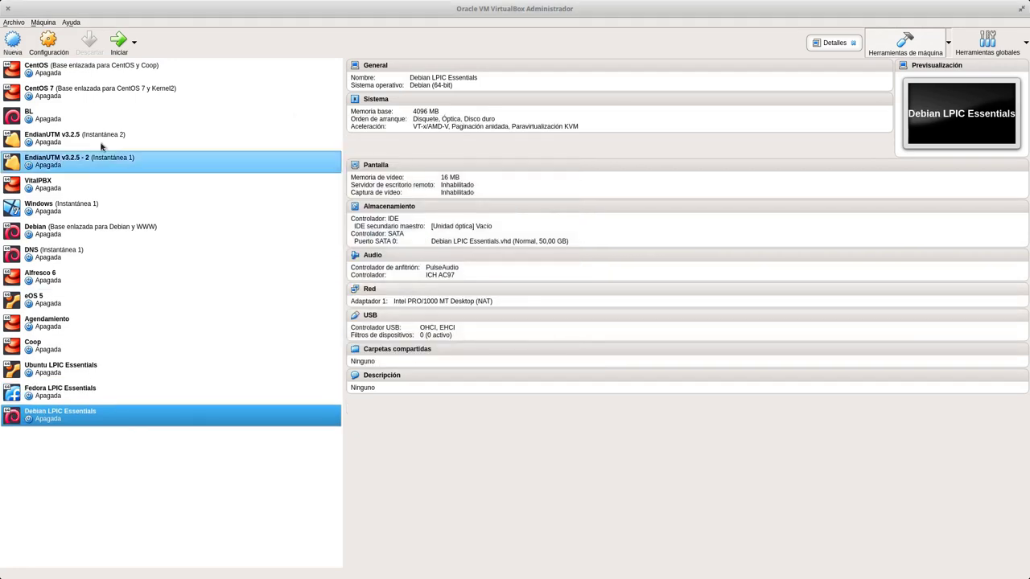
Set the network adapter to Adaptador puente and the processor count to 4.
click(48, 44)
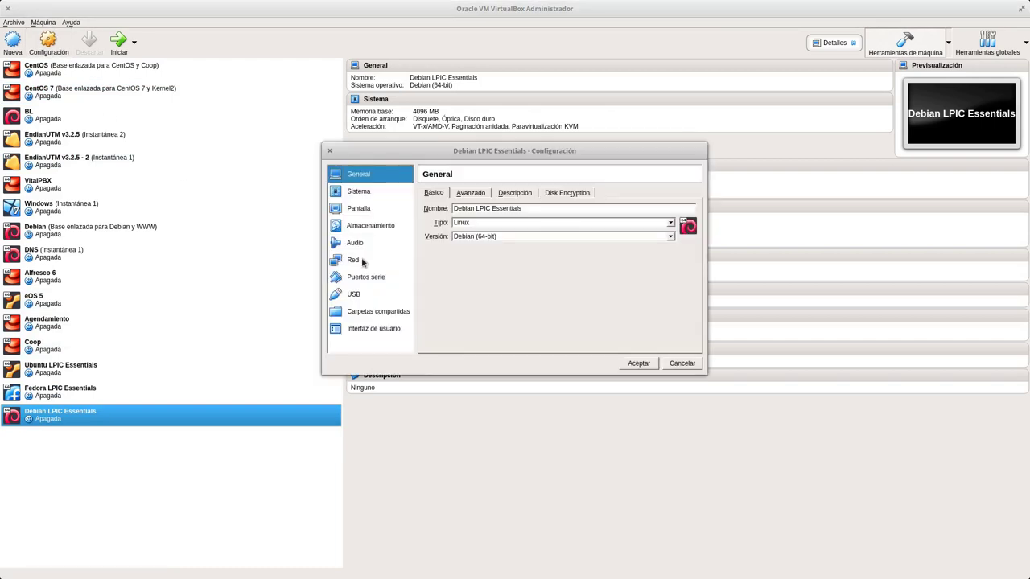
click(360, 260)
click(524, 222)
click(522, 242)
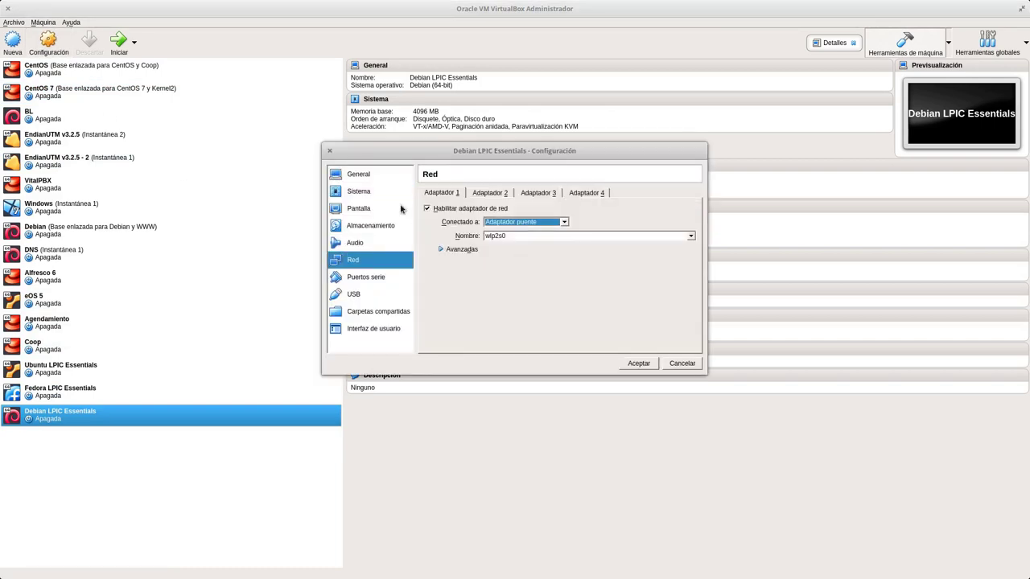
click(405, 193)
click(505, 194)
click(691, 207)
click(691, 208)
click(691, 208)
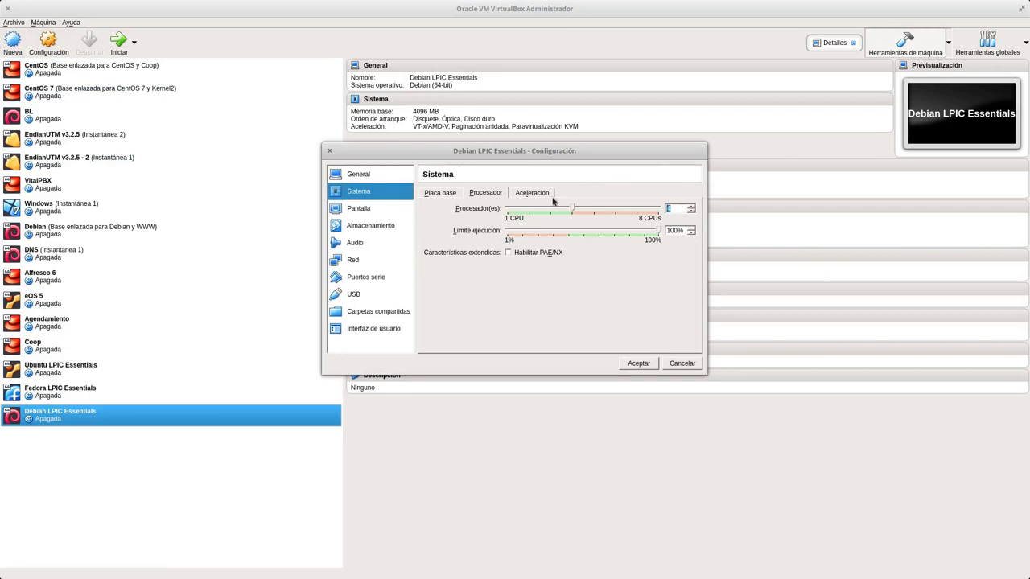
Load debian-9.5.0-amd64-DVD-1.iso into the optical drive and save the settings.
click(384, 224)
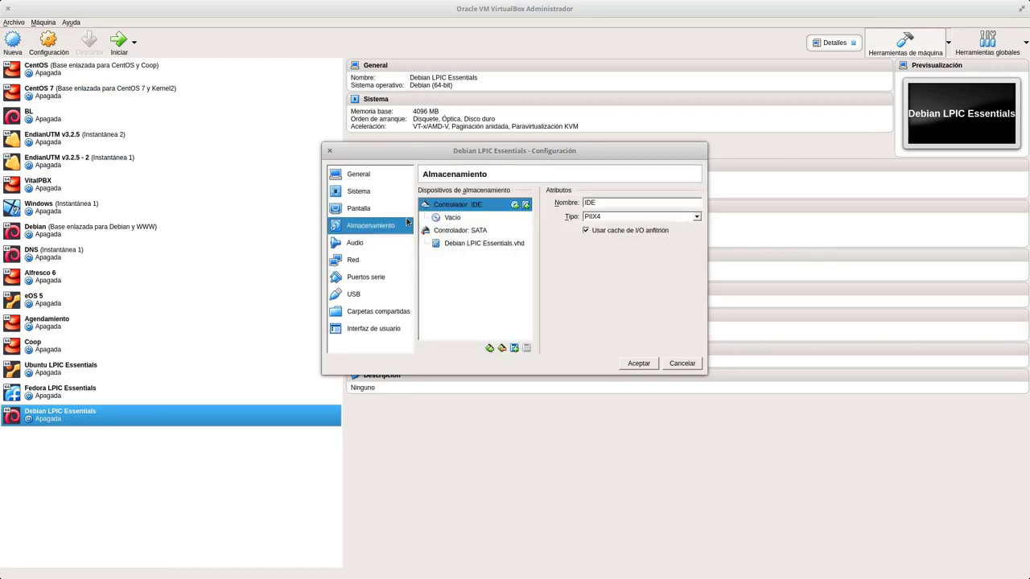
click(452, 217)
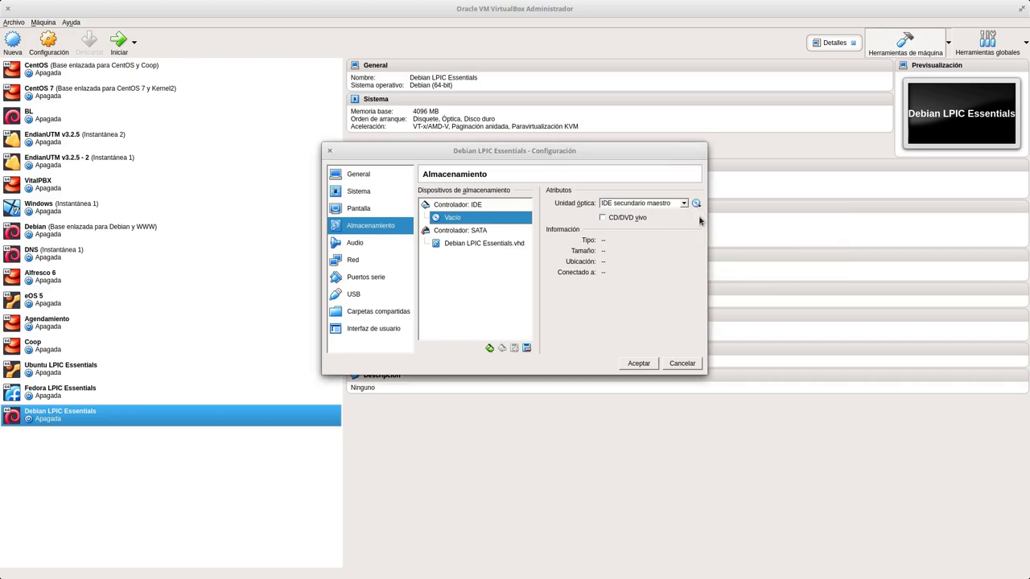
click(695, 203)
click(448, 200)
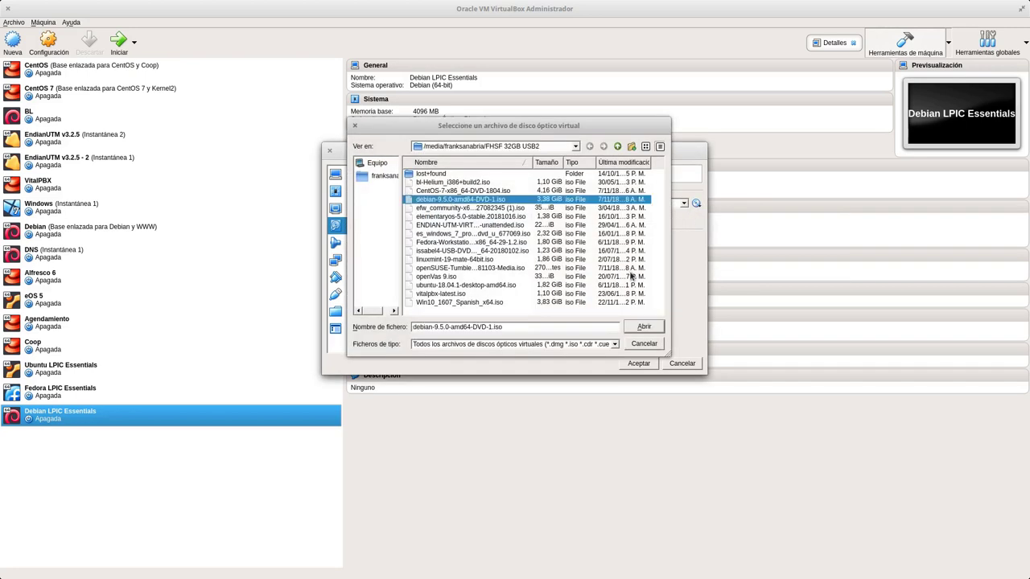
click(644, 327)
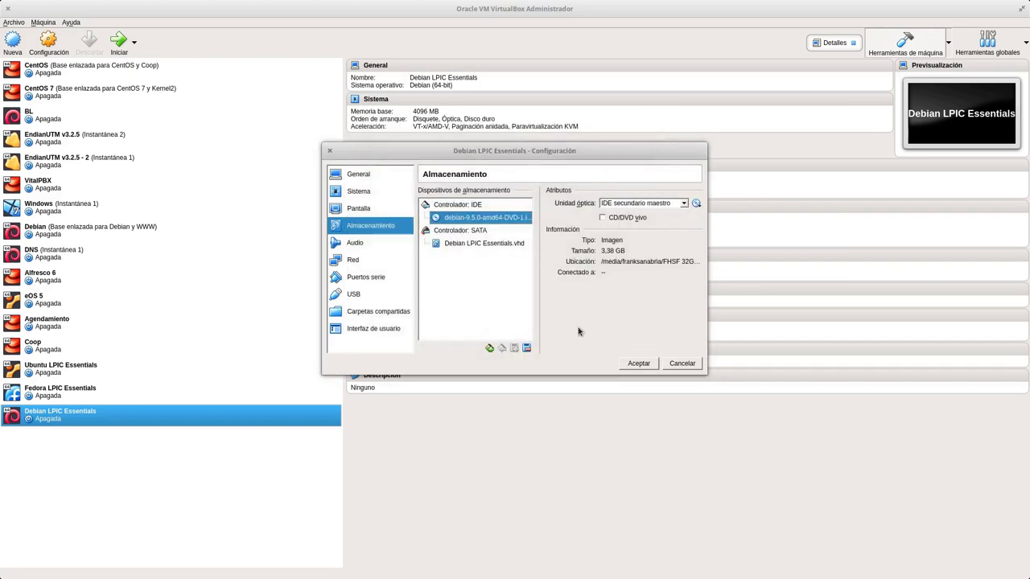
click(351, 261)
click(366, 243)
click(637, 365)
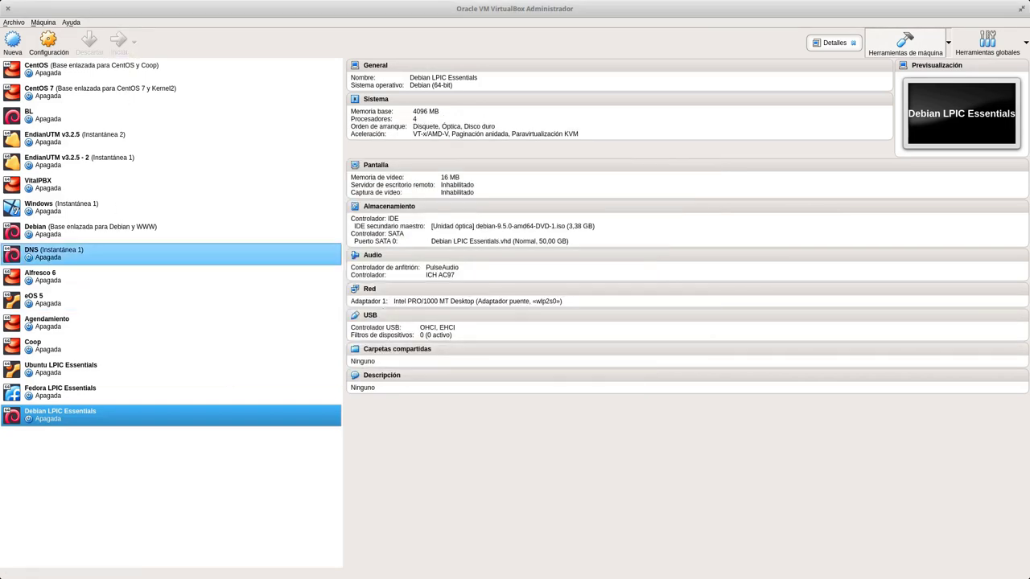
Start Debian LPIC Essentials, maximize its window, and boot the Graphical install option.
key(Return)
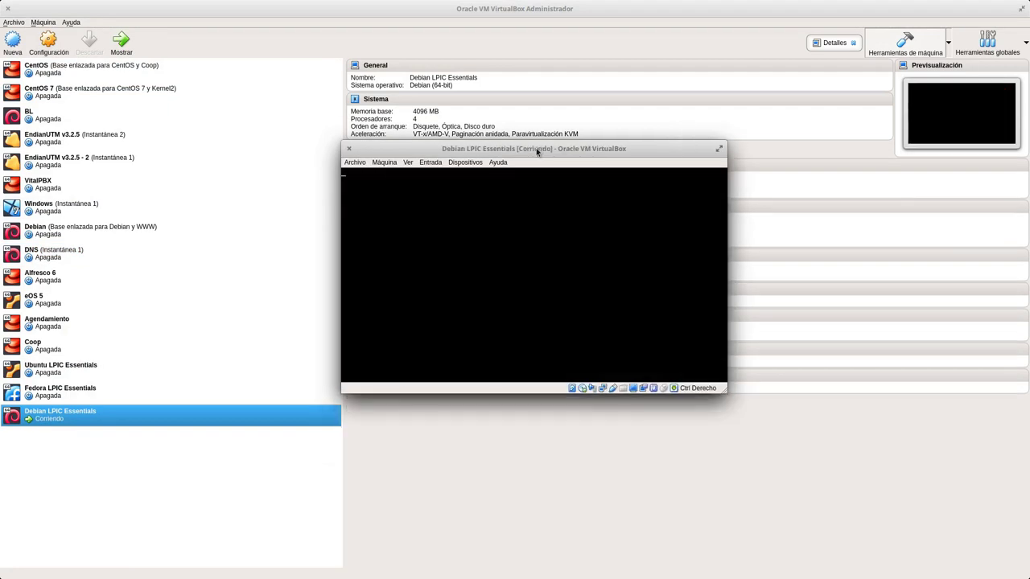
double_click(537, 149)
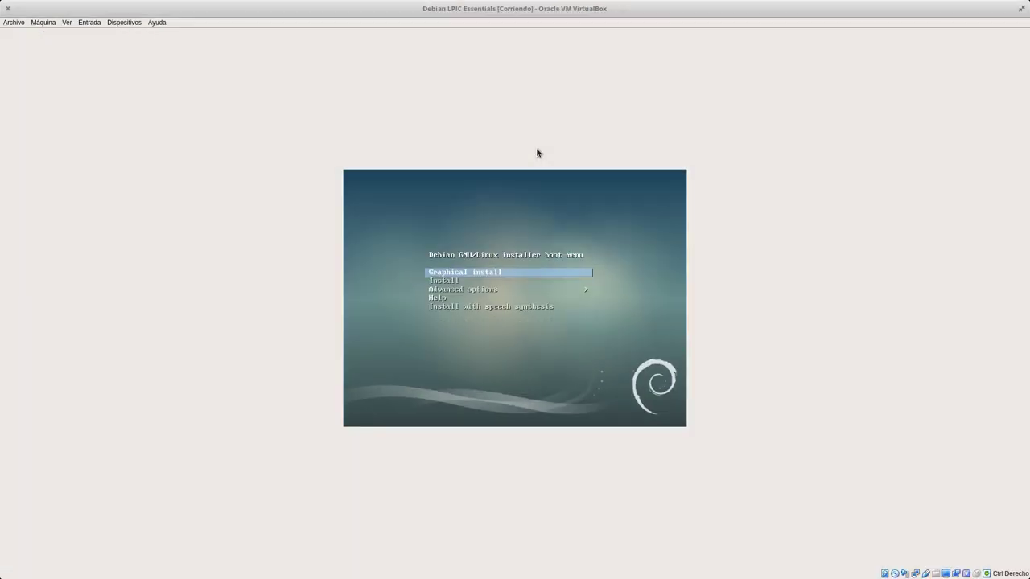
key(Down)
key(Down)
key(Up)
key(Up)
key(Down)
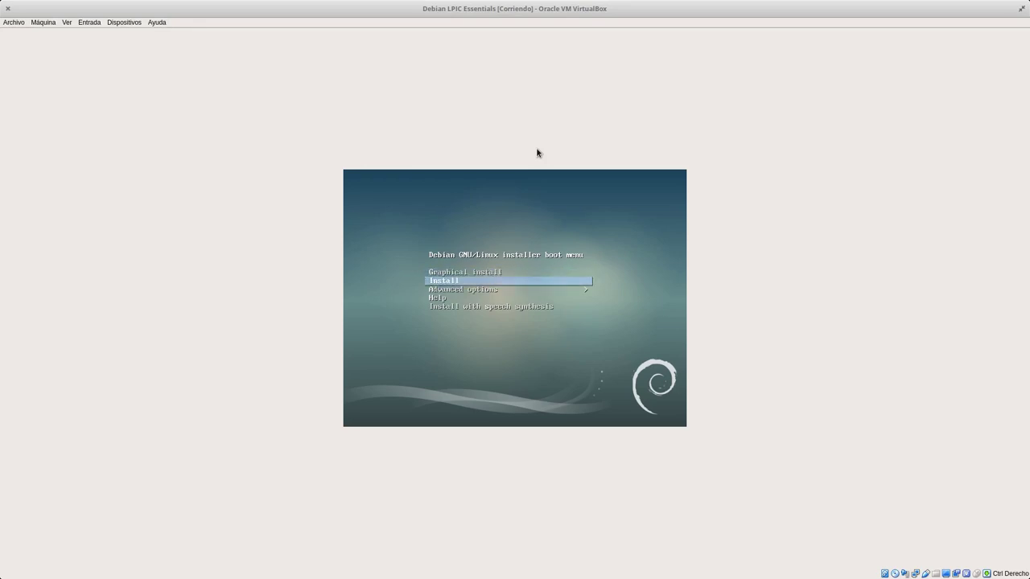
key(Up)
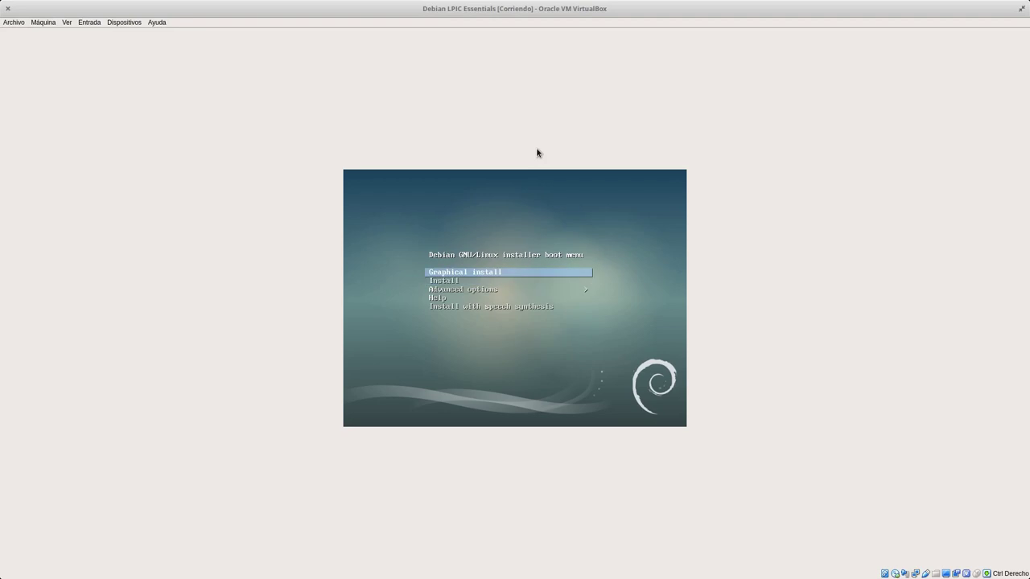
key(Return)
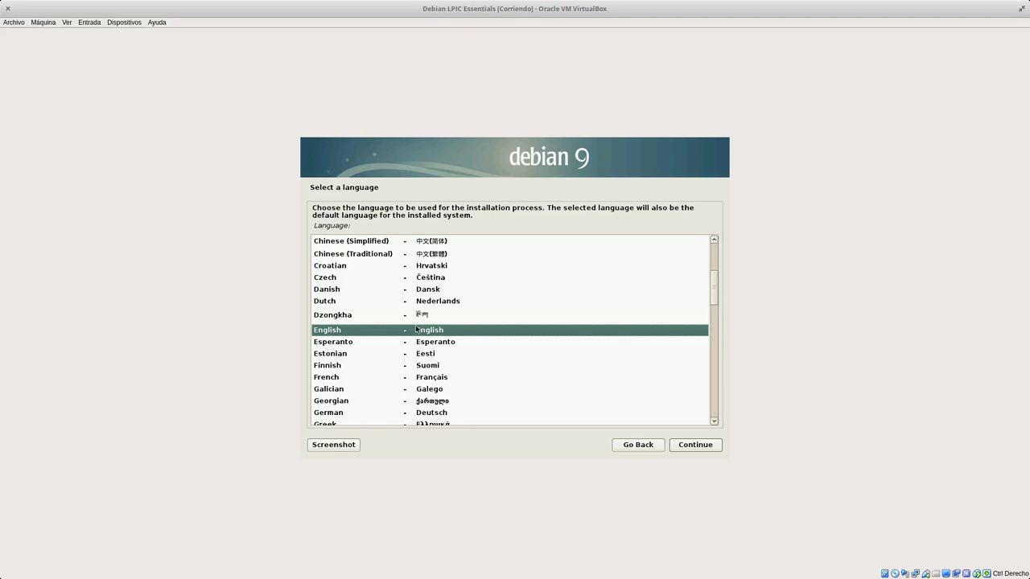
Choose Spanish as the language, Colombia as the location, and the Latinoamericano keyboard.
scroll(419, 330, down, 5)
scroll(425, 359, down, 6)
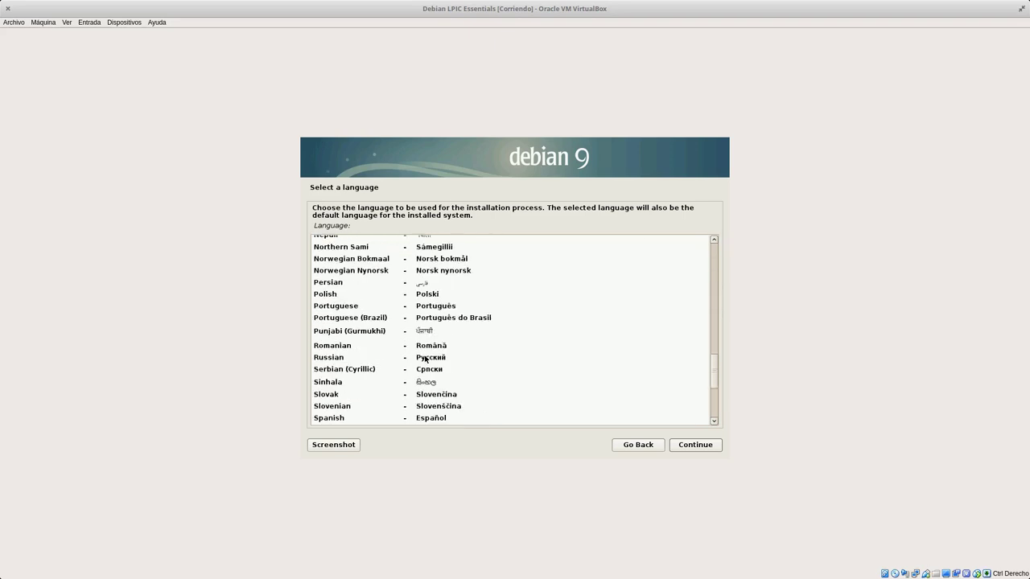
scroll(425, 359, down, 2)
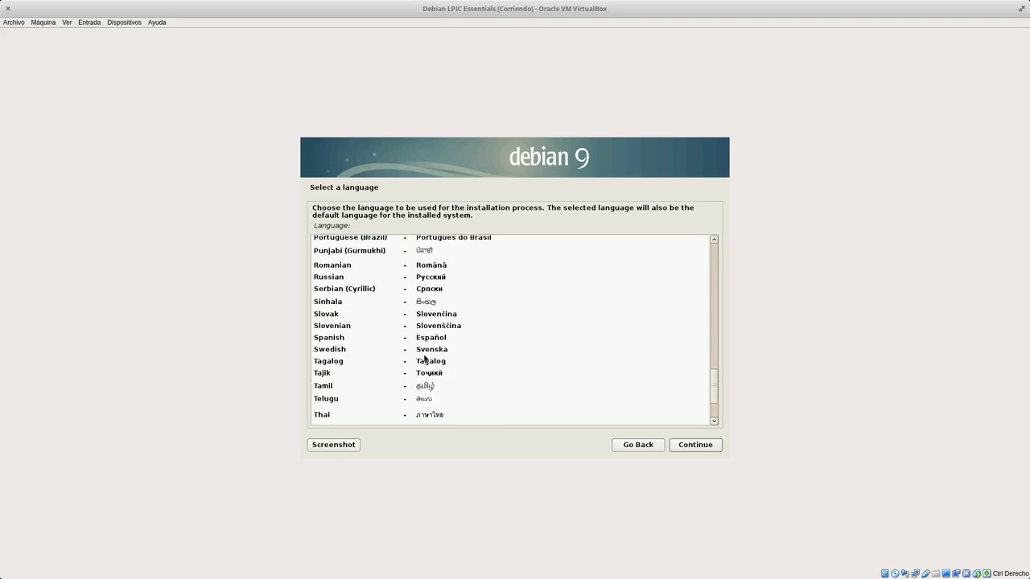
click(349, 339)
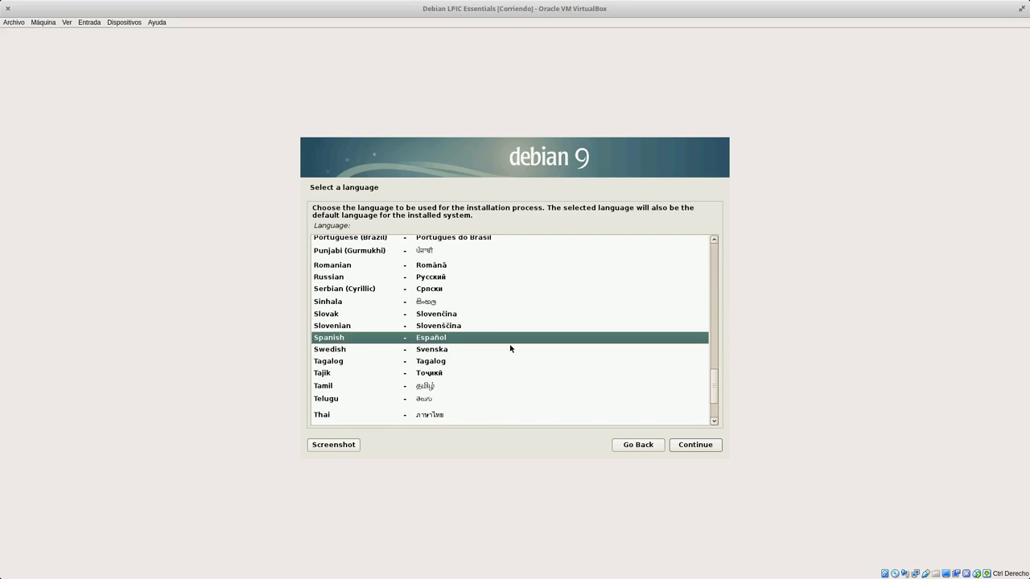
click(694, 445)
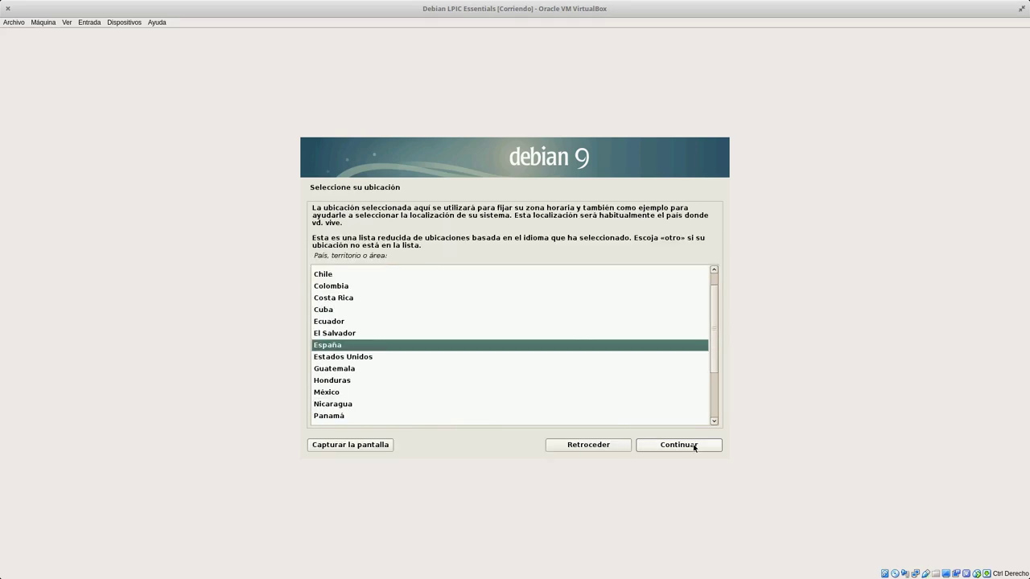
click(359, 290)
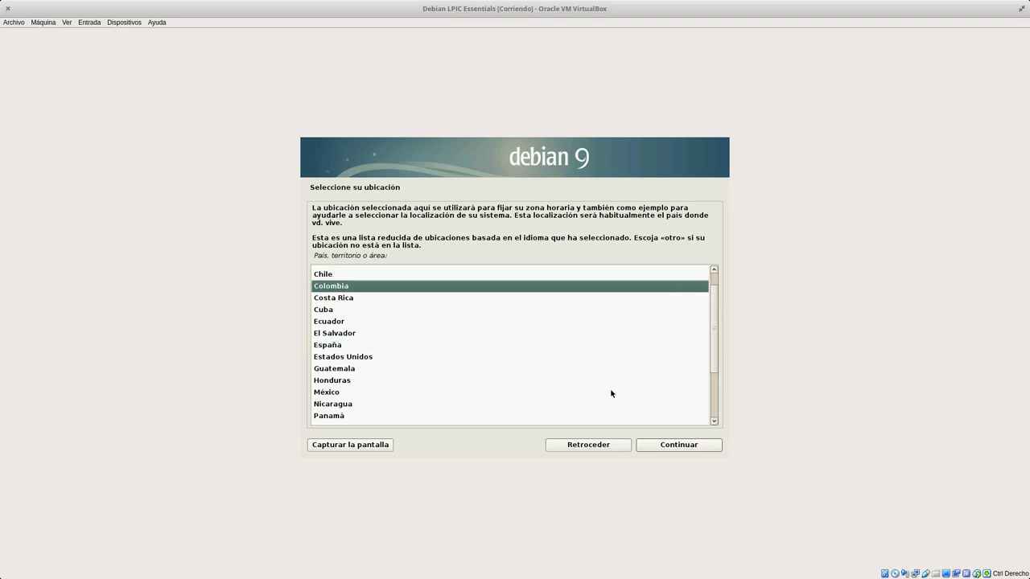
click(694, 443)
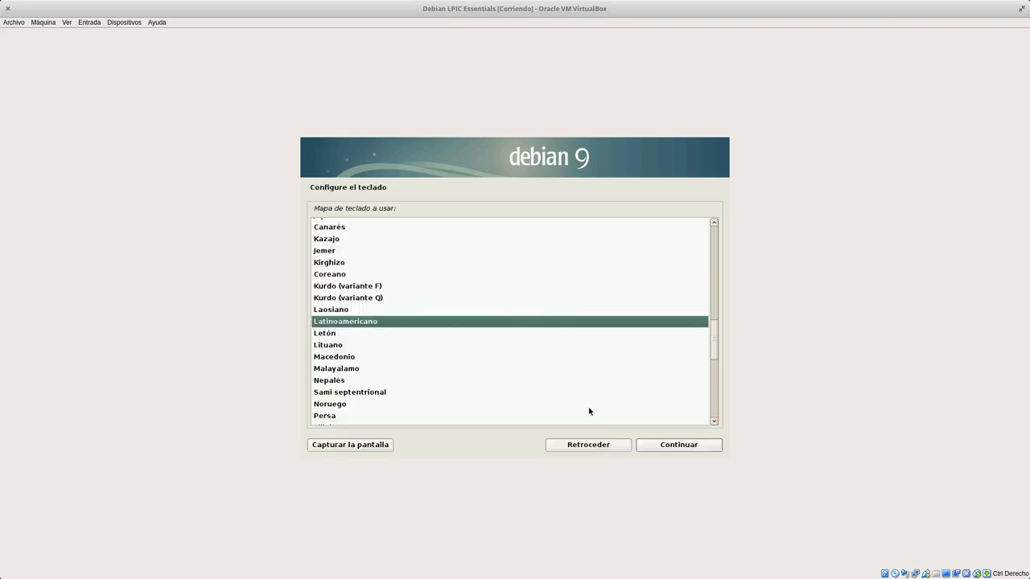
click(661, 445)
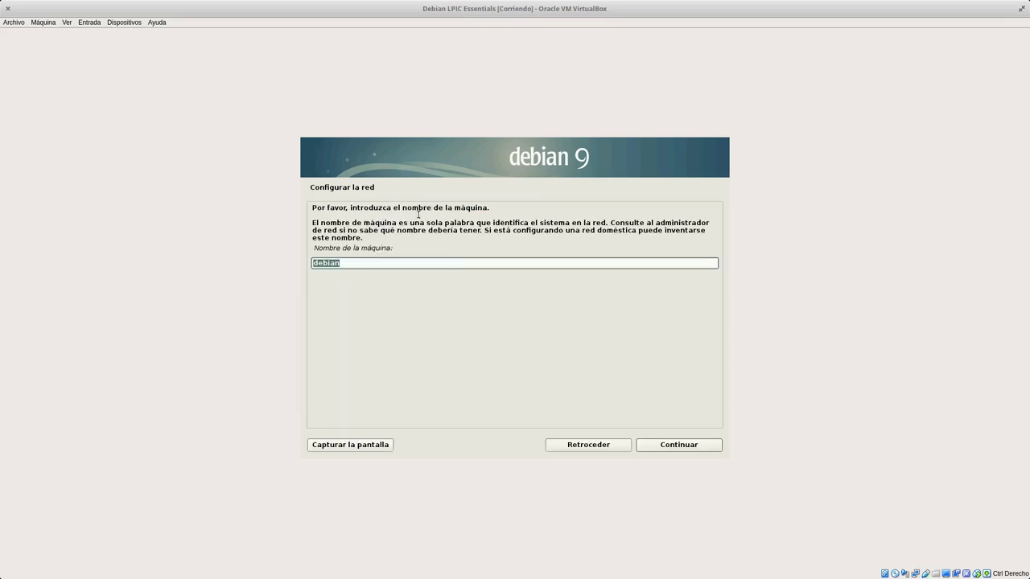
Keep hostname debian with no domain, then enter the root password and its verification.
click(680, 447)
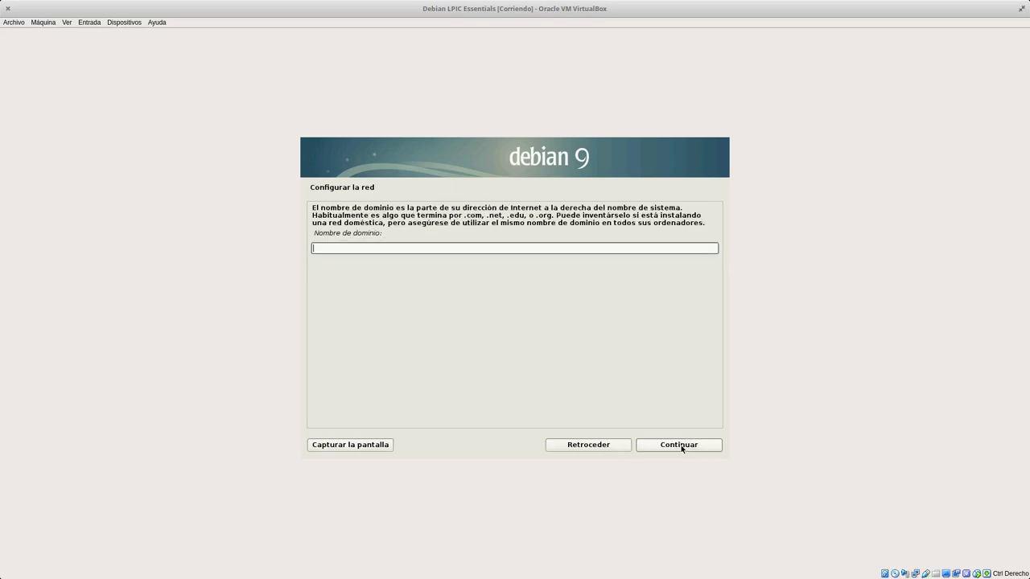
click(681, 448)
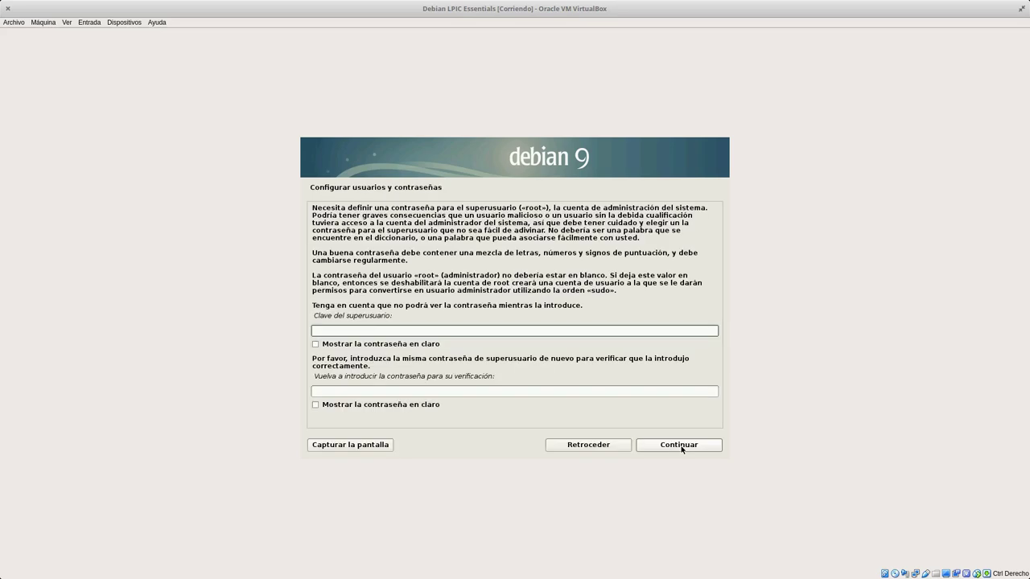
text(*********)
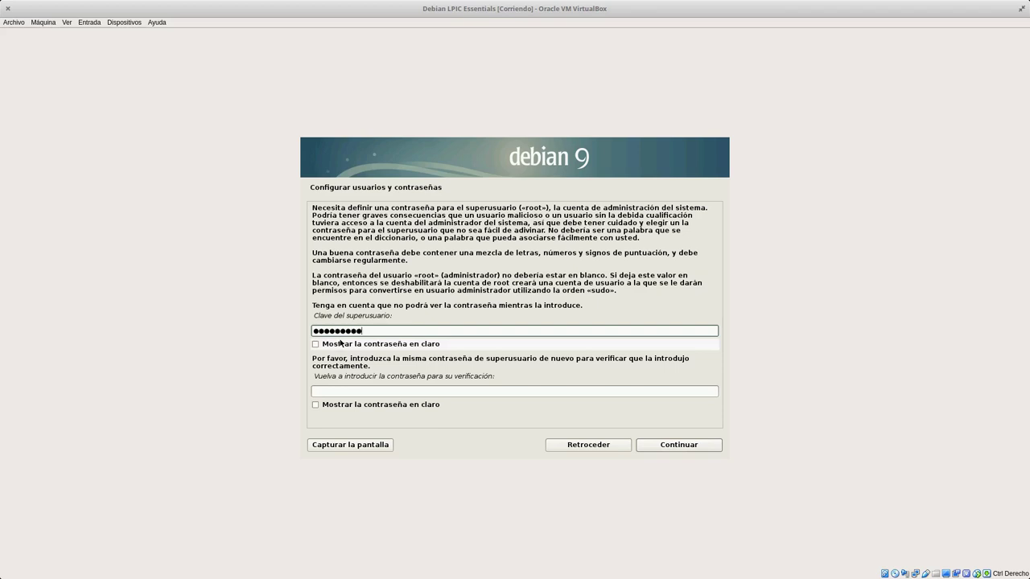
text(*)
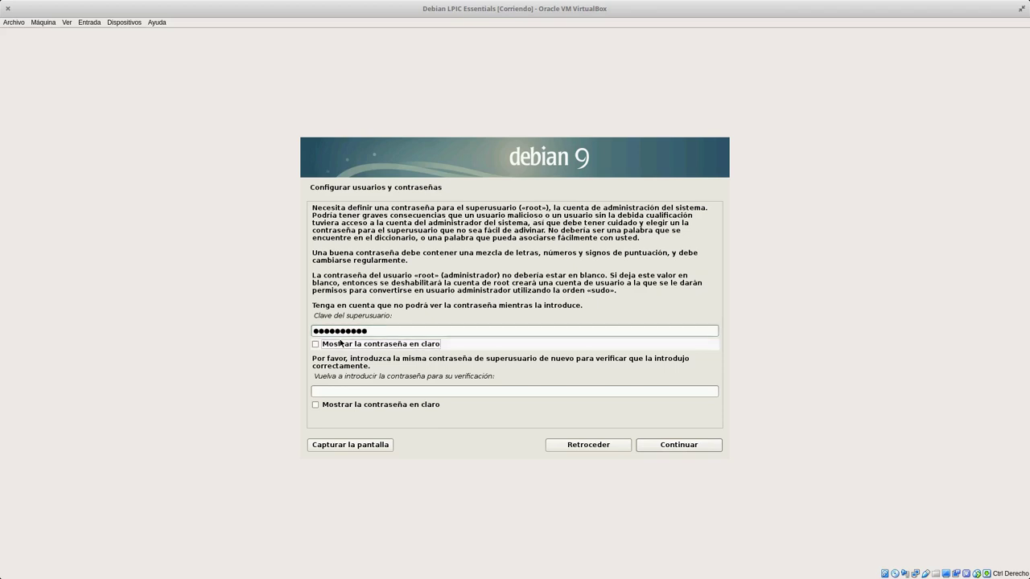
click(339, 344)
key(Tab)
text(123456)
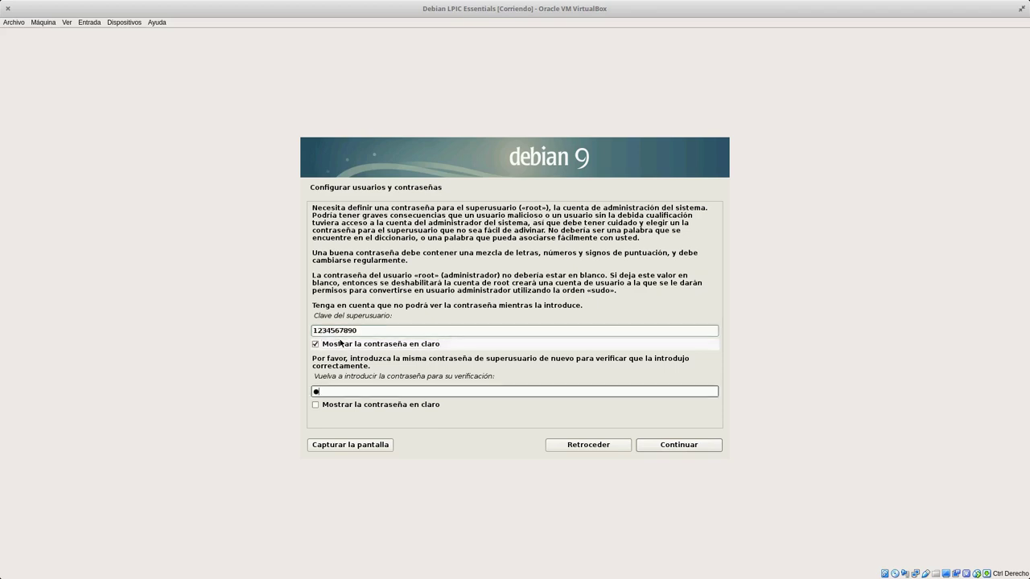
text(789)
click(682, 449)
After the mismatch, re-enter the root password and verification shown in clear text.
click(465, 363)
text(1234567)
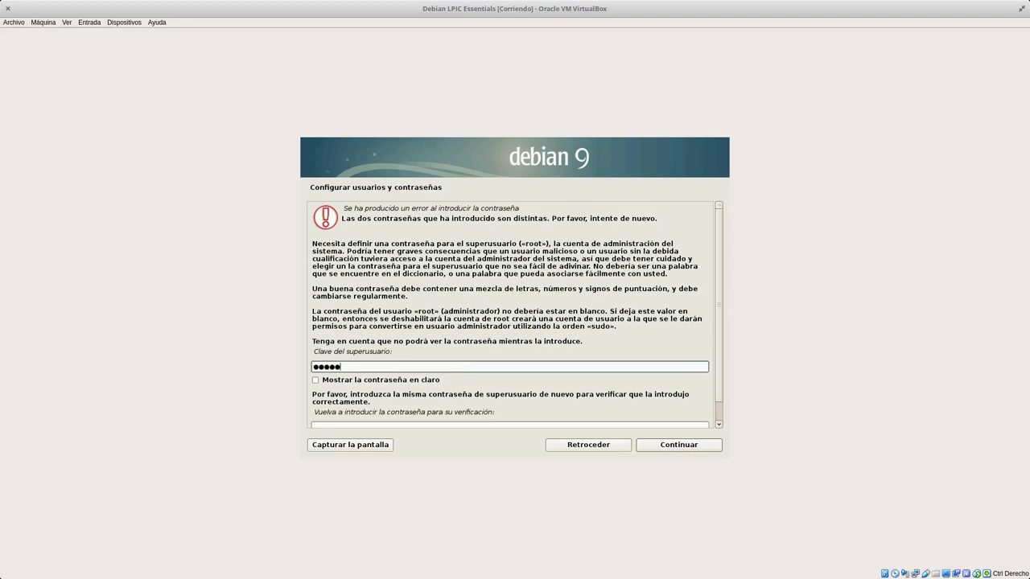
key(BackSpace)
key(BackSpace)
key(BackSpace)
key(BackSpace)
key(BackSpace)
key(BackSpace)
key(BackSpace)
scroll(421, 329, down, 1)
click(315, 359)
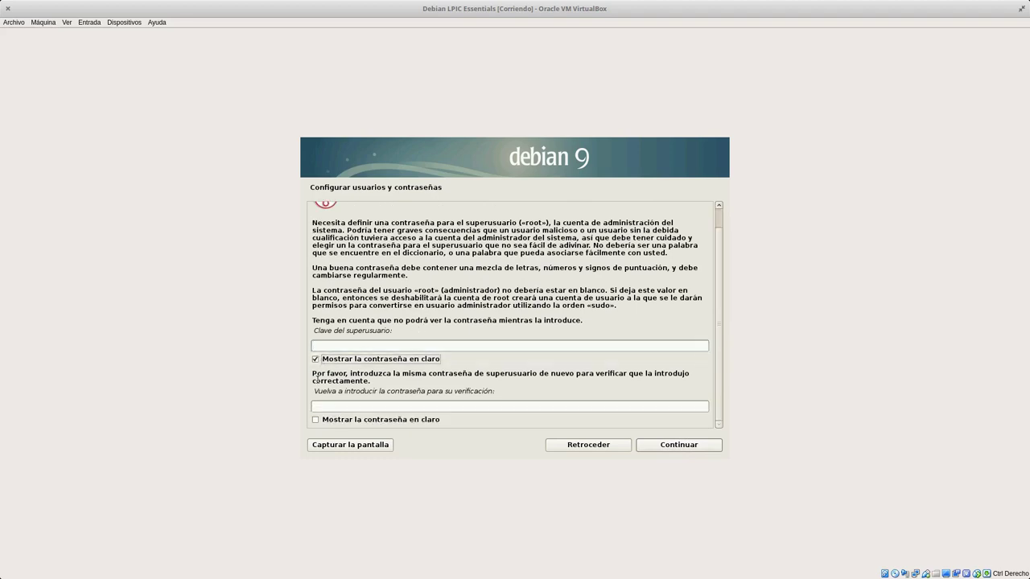
click(315, 419)
click(322, 345)
text(1234567890)
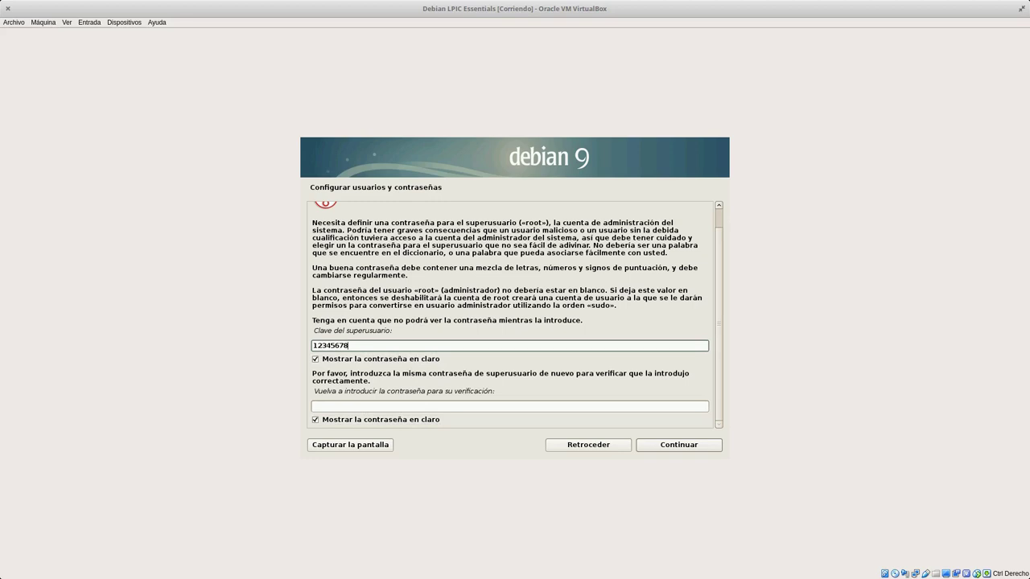
click(330, 407)
text(1234567890)
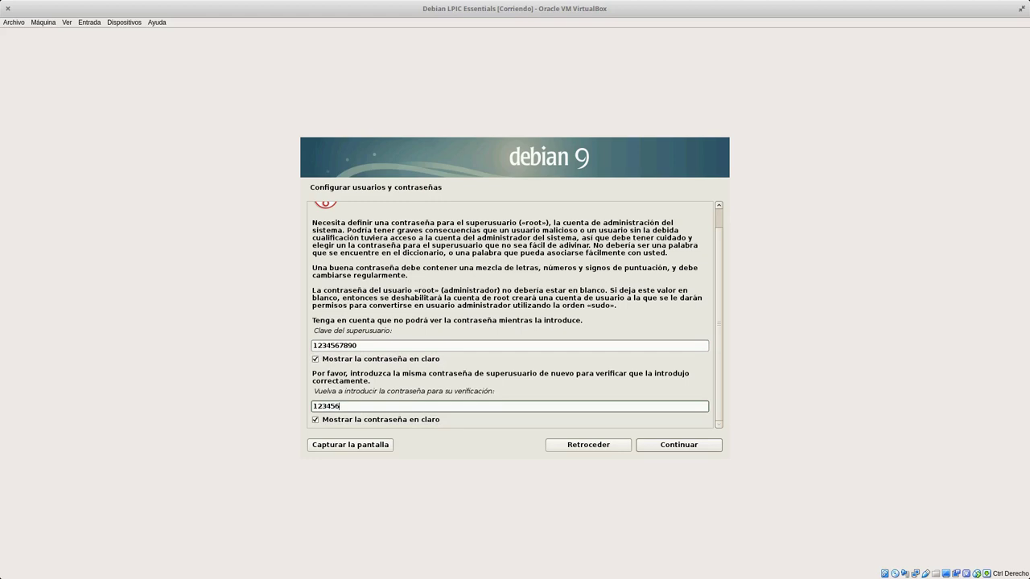
Create the user 'soporte' with the suggested username and a confirmed user password.
click(650, 445)
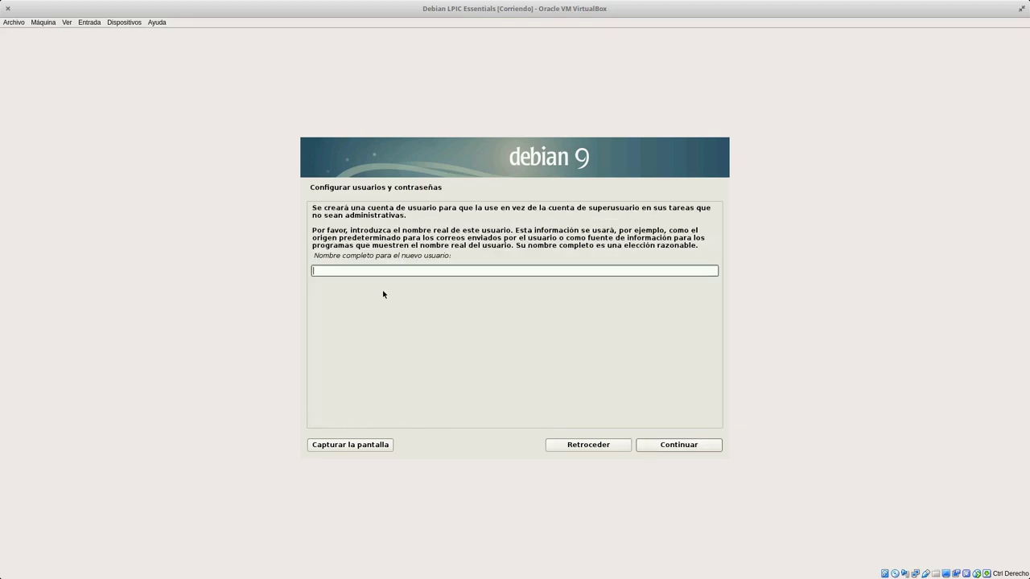
text(soporte)
click(670, 444)
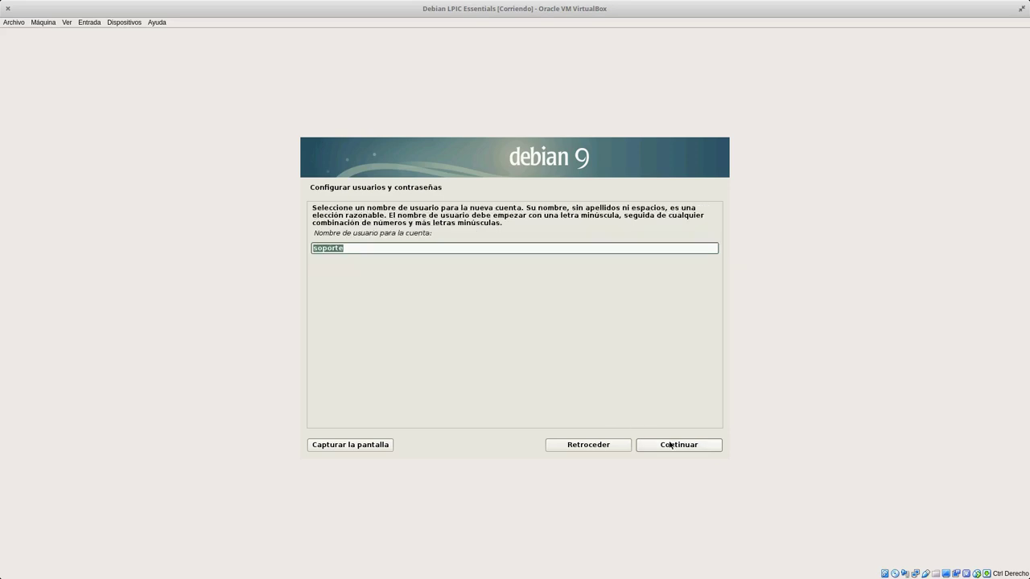
click(670, 444)
text(soporte)
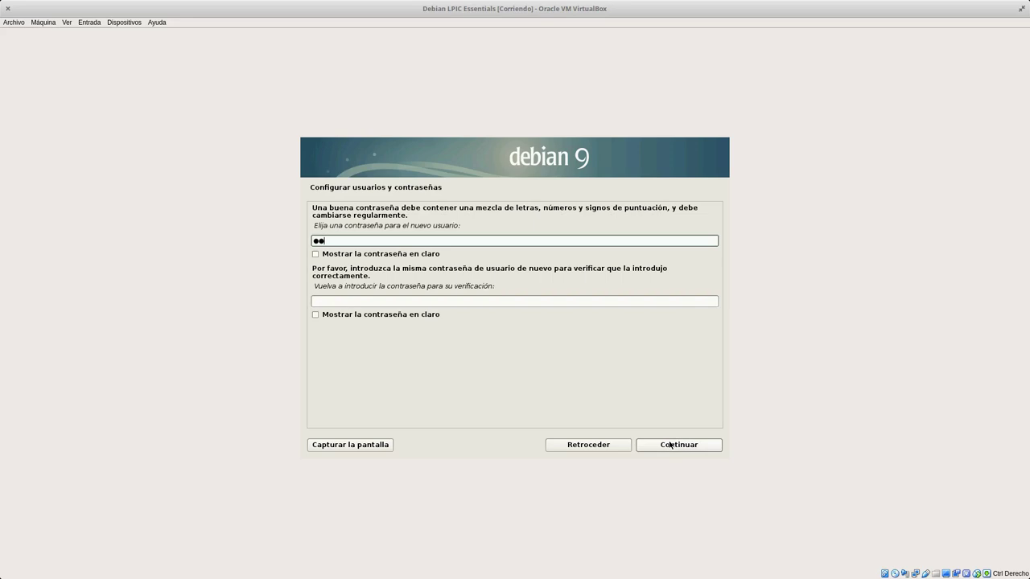
text(123)
click(510, 305)
text(sopor)
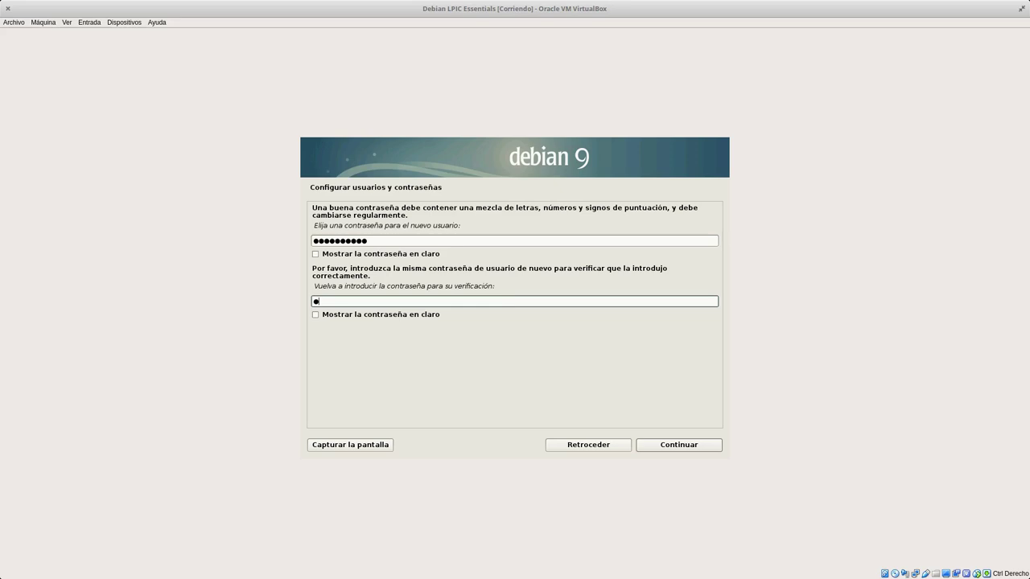
text(te123)
click(674, 447)
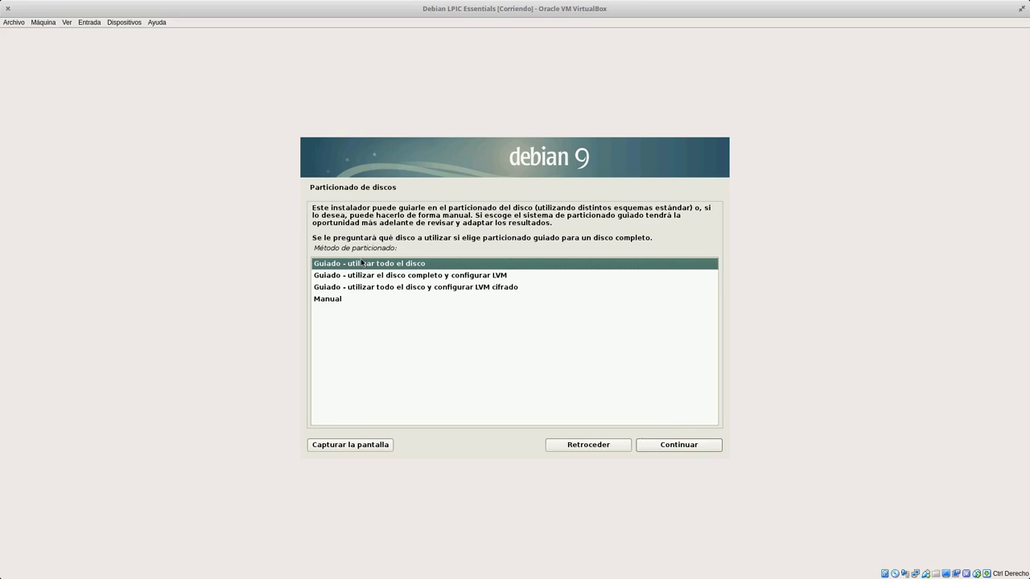
Guided-partition the whole 53.7 GB disk as one partition and write the changes.
click(668, 445)
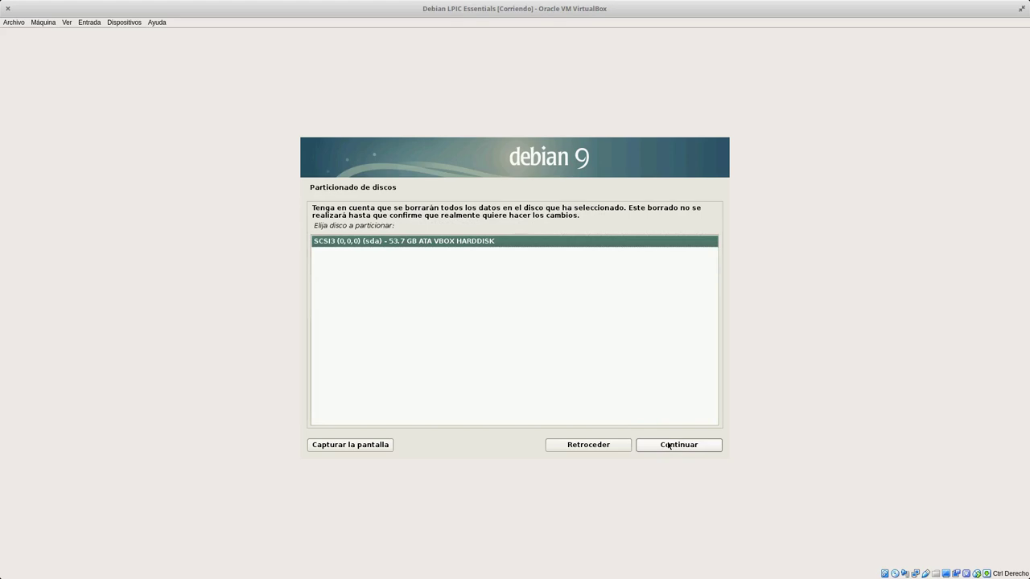
click(668, 445)
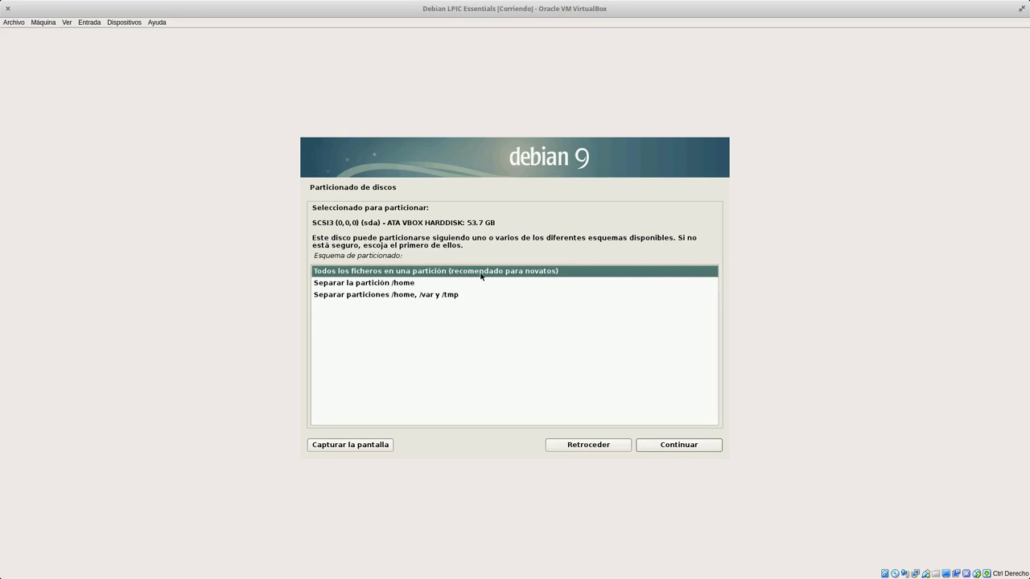
click(673, 453)
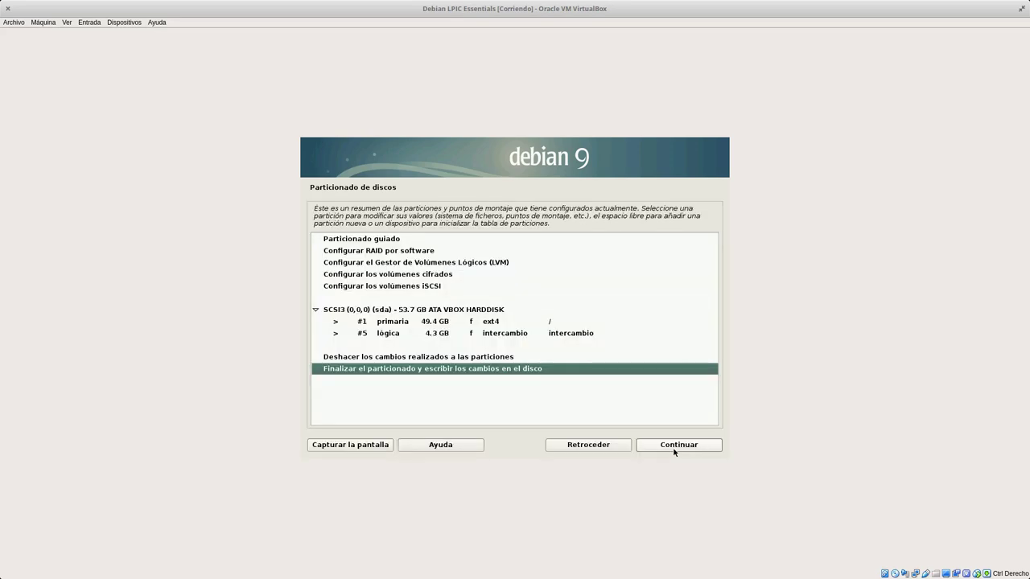
click(674, 452)
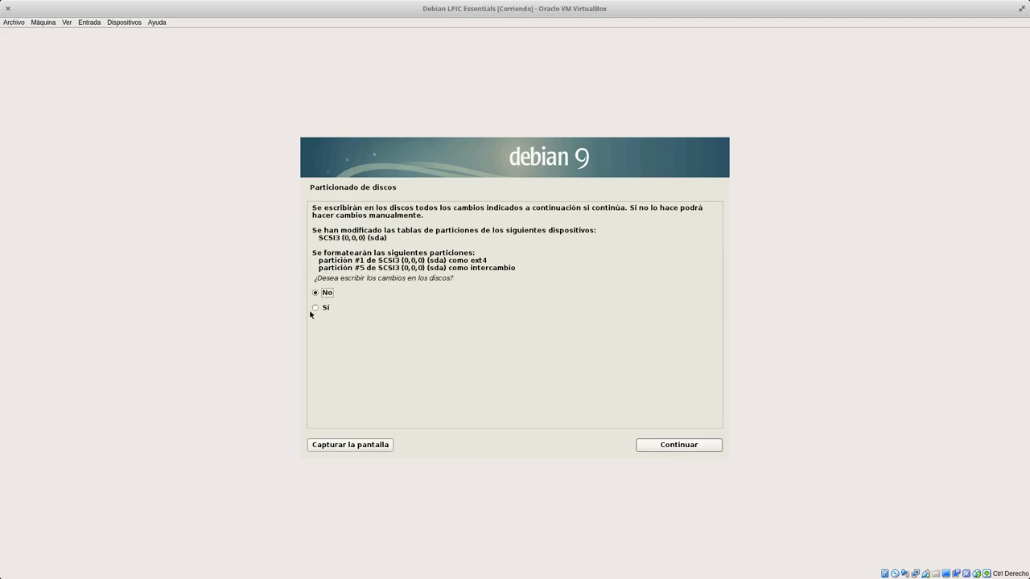
click(323, 310)
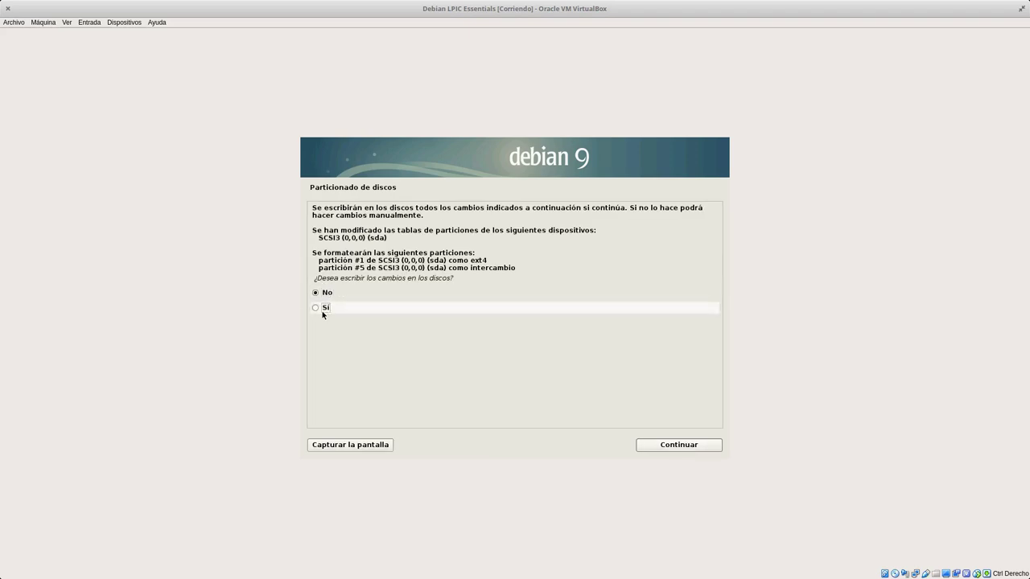
click(322, 311)
click(684, 444)
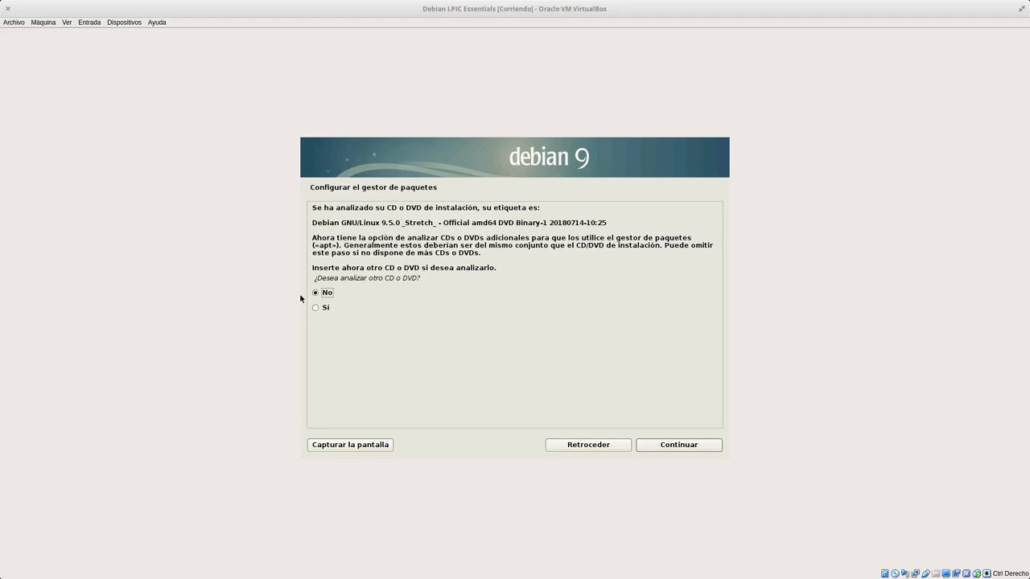
key(alt+Tab)
Maximize Firefox, load debian.org, and go to the stable amd64 DVD image download.
double_click(329, 168)
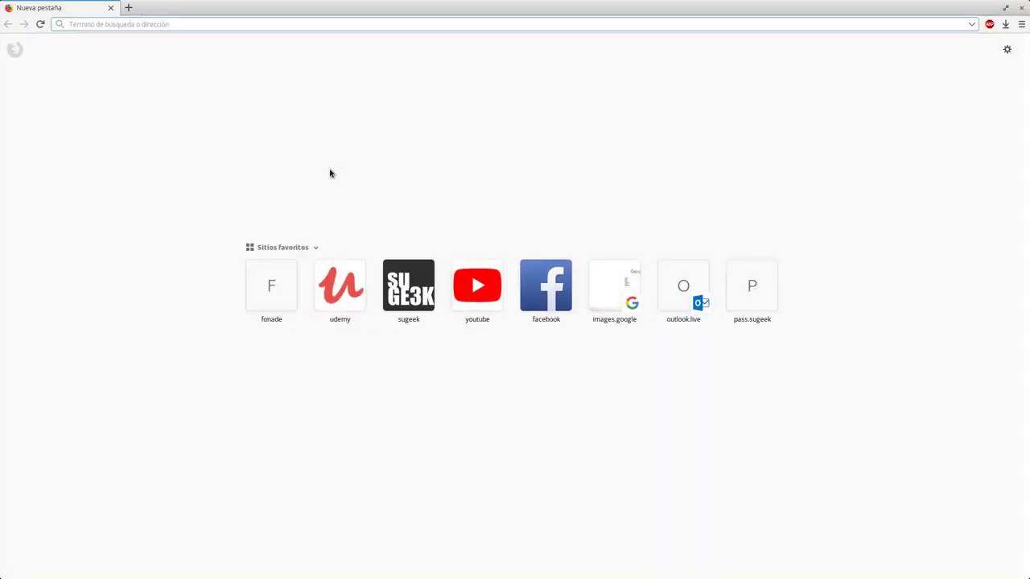
text(debian.)
key(Return)
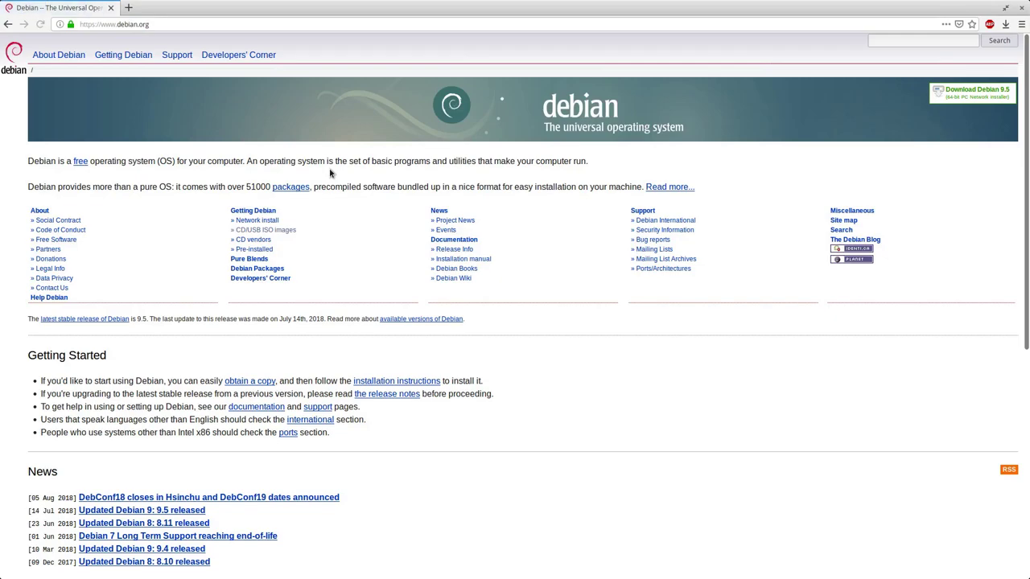
click(271, 231)
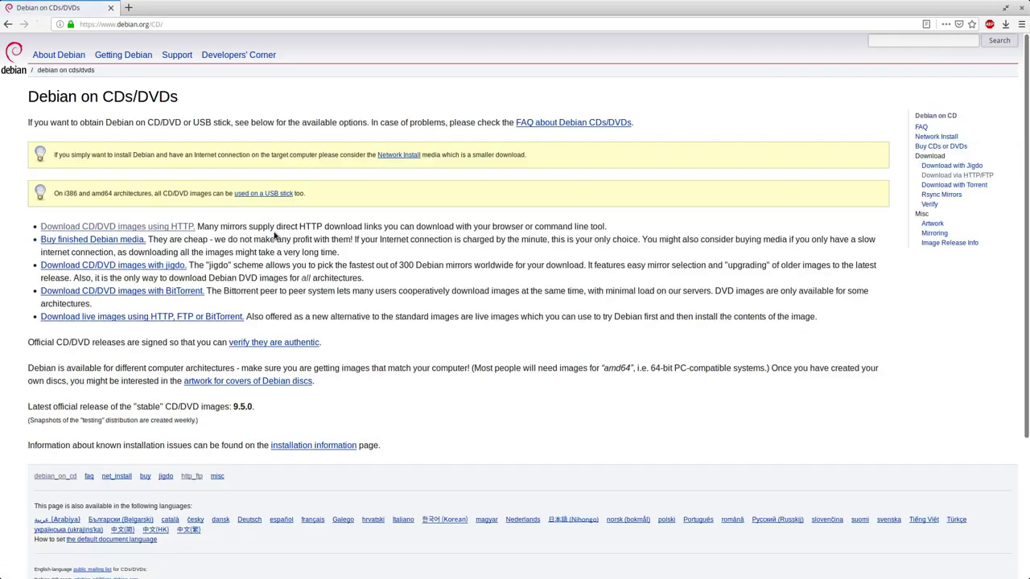
click(50, 226)
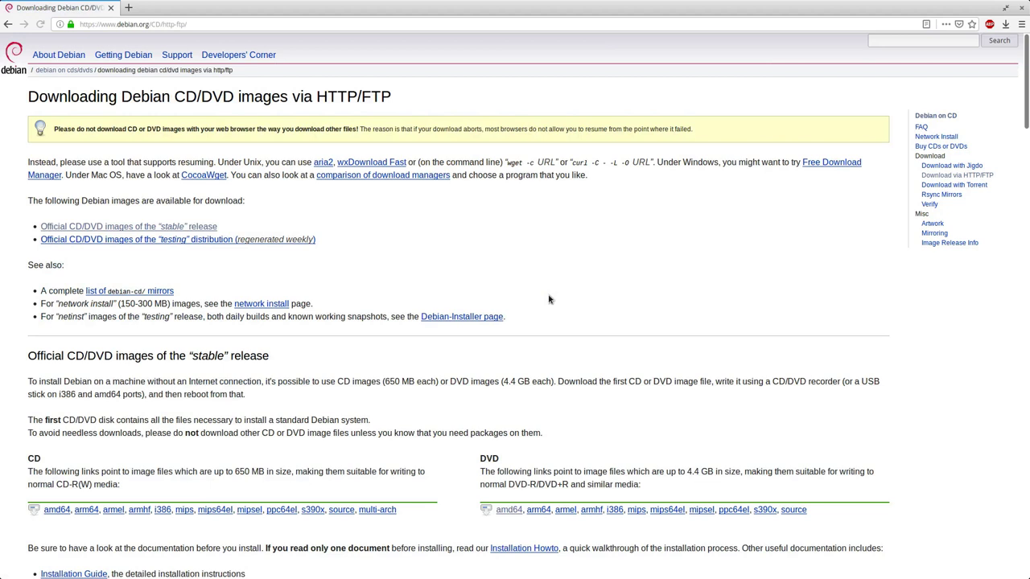
click(195, 227)
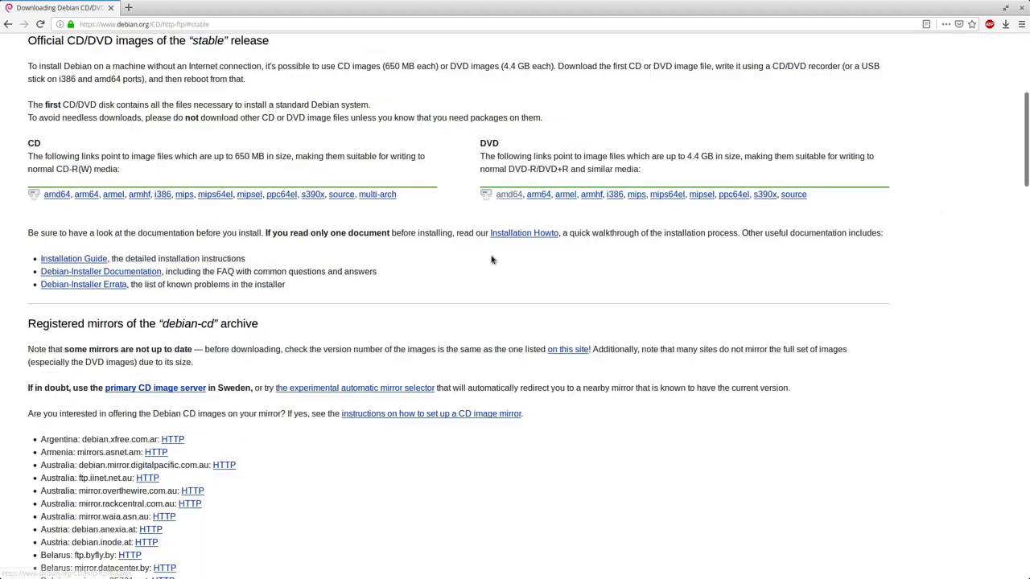
click(513, 197)
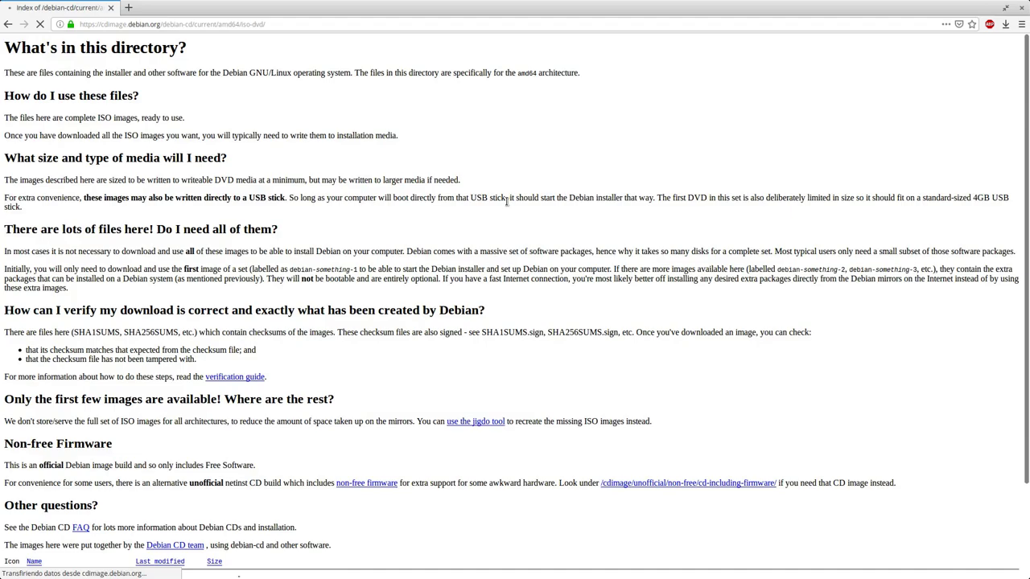
Browse the Debian 9.5.0 iso-dvd file list, then return to the VirtualBox VM window.
scroll(506, 202, down, 5)
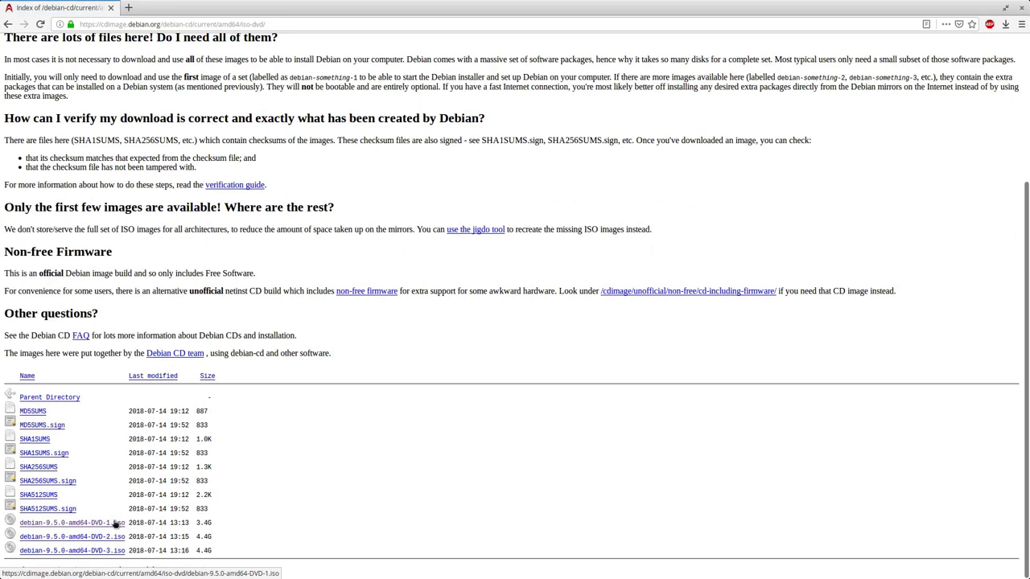
scroll(515, 414, up, 4)
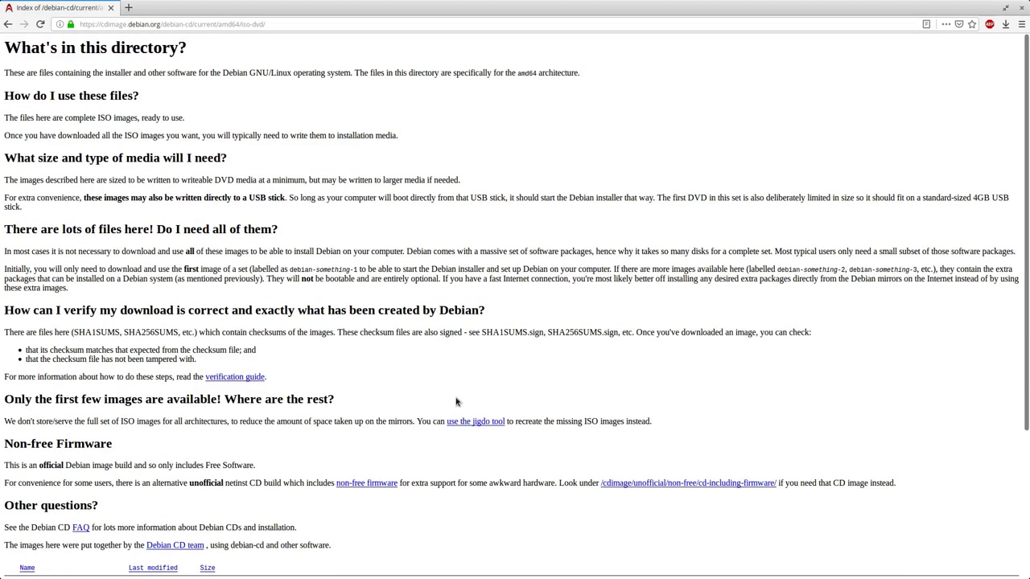
scroll(455, 400, down, 4)
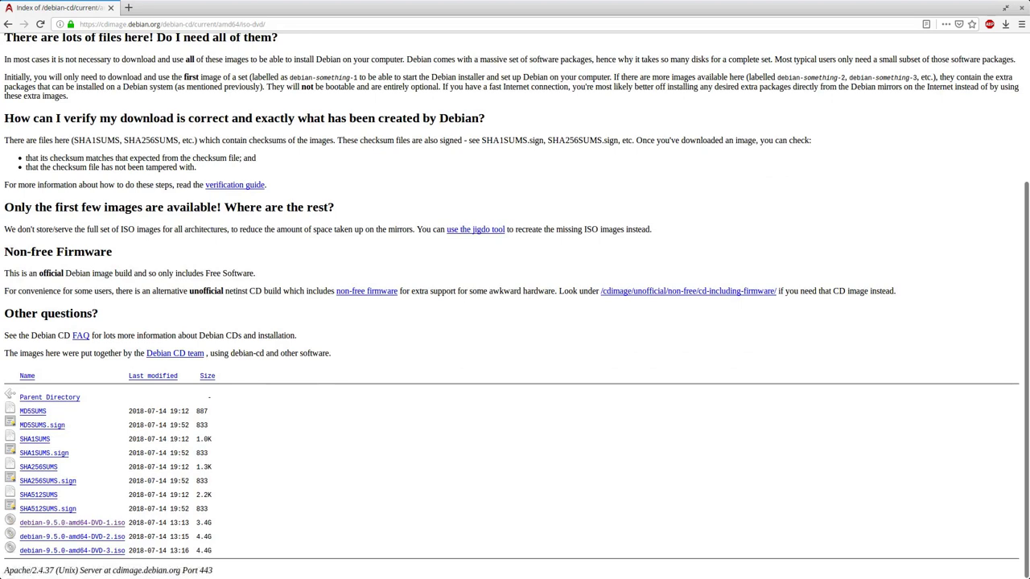
mouse_move(2, 1)
click(537, 382)
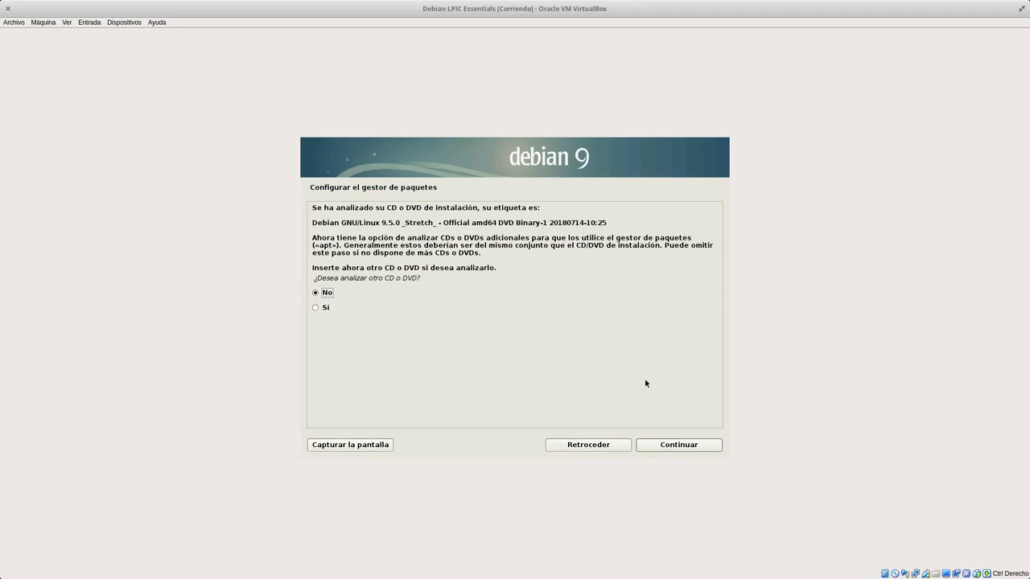
Decline scanning another disc and opt to use a network mirror.
click(698, 449)
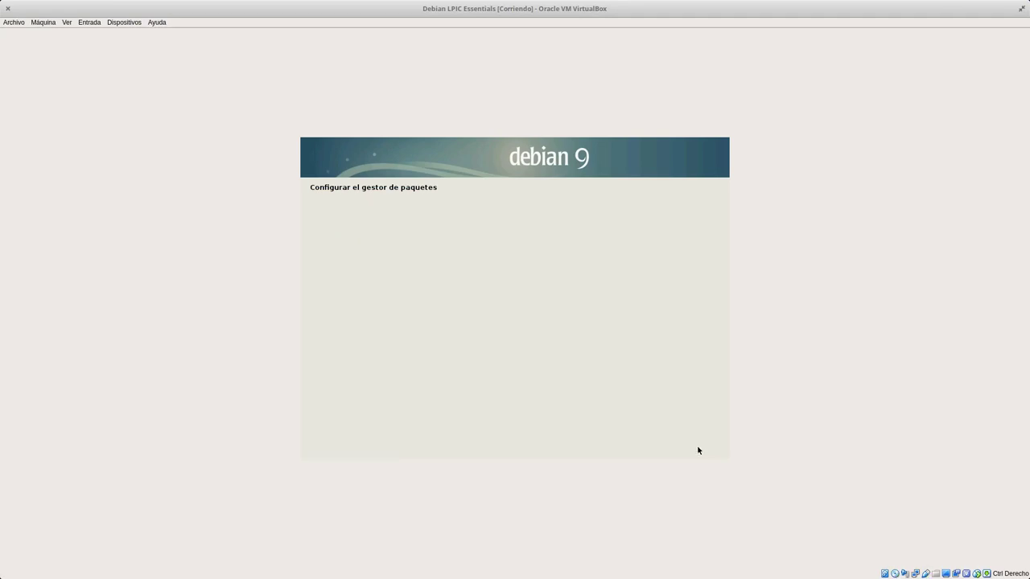
click(380, 289)
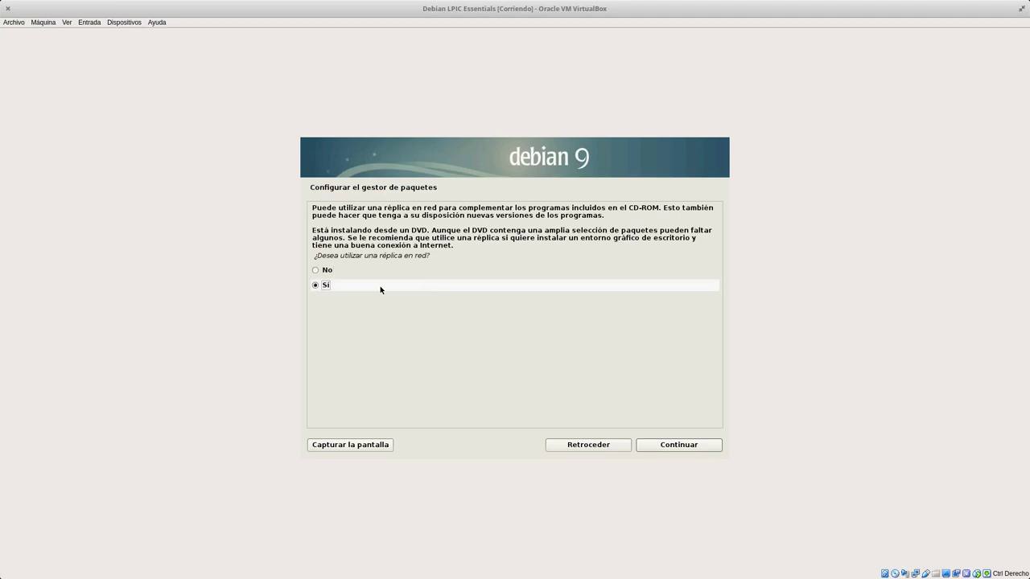
click(695, 447)
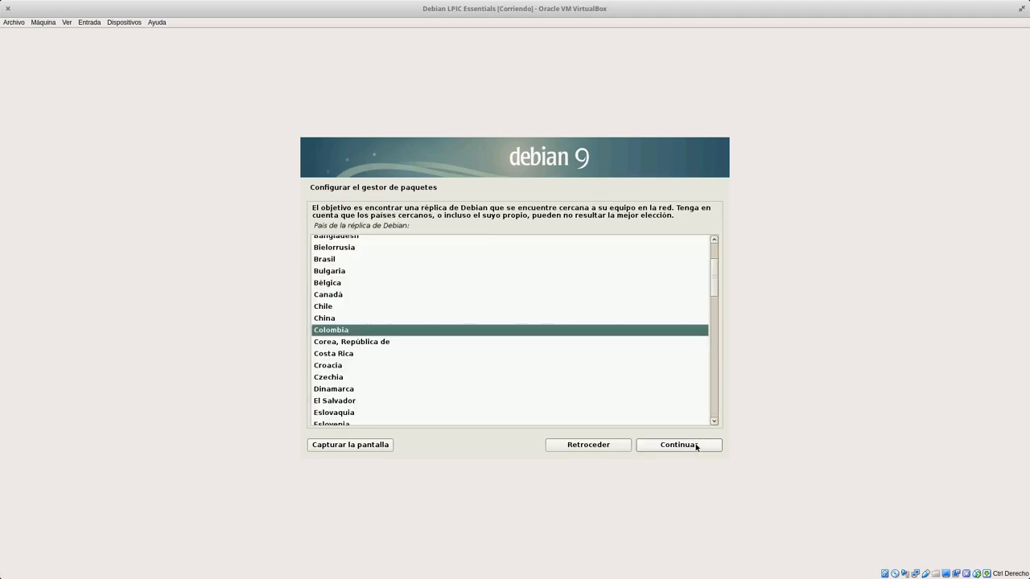
Pick the Estados Unidos mirror ftp.us.debian.org and leave the HTTP proxy empty.
scroll(399, 334, up, 2)
scroll(402, 334, down, 4)
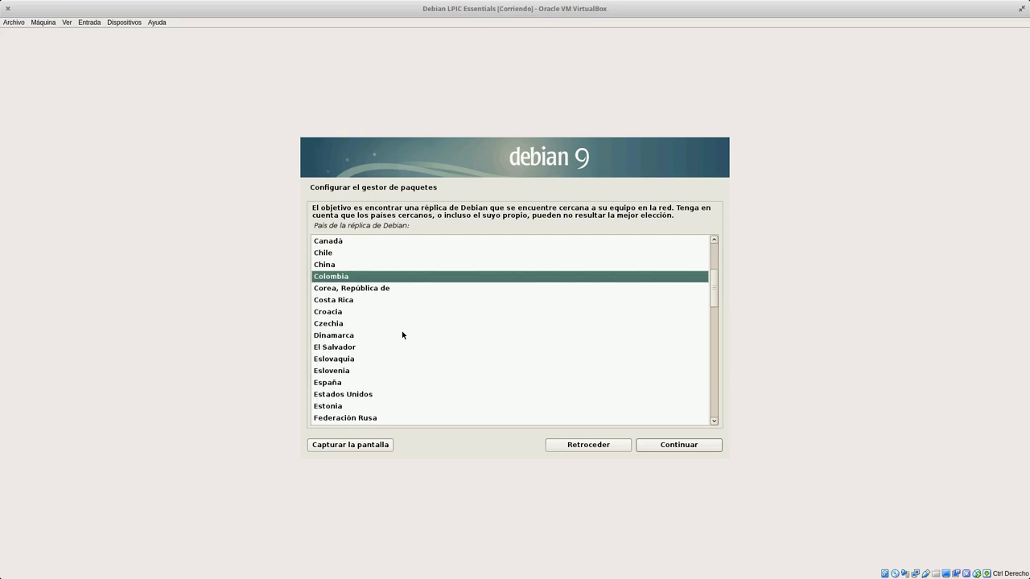
scroll(402, 334, down, 1)
click(345, 343)
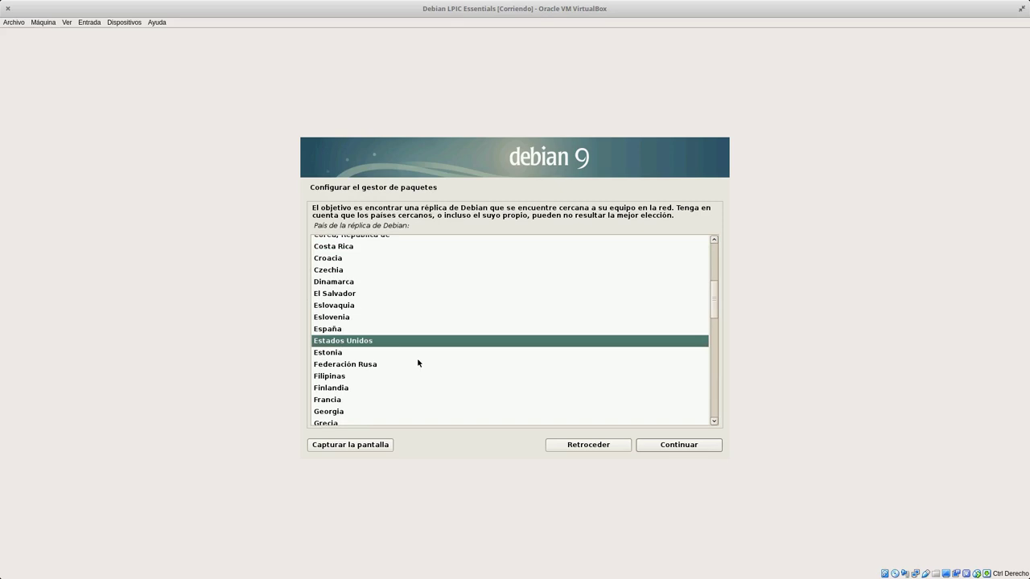
click(689, 448)
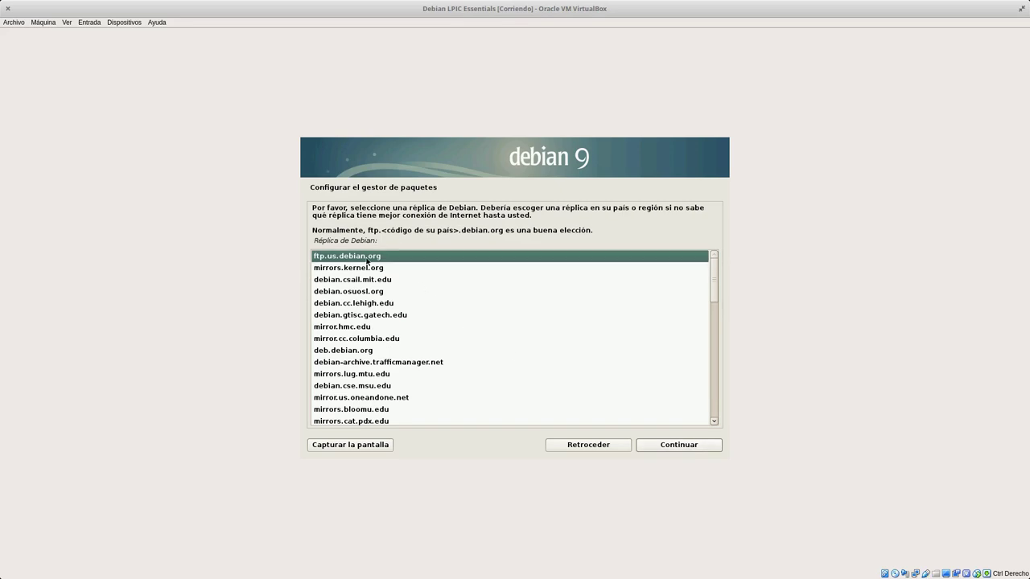
click(659, 447)
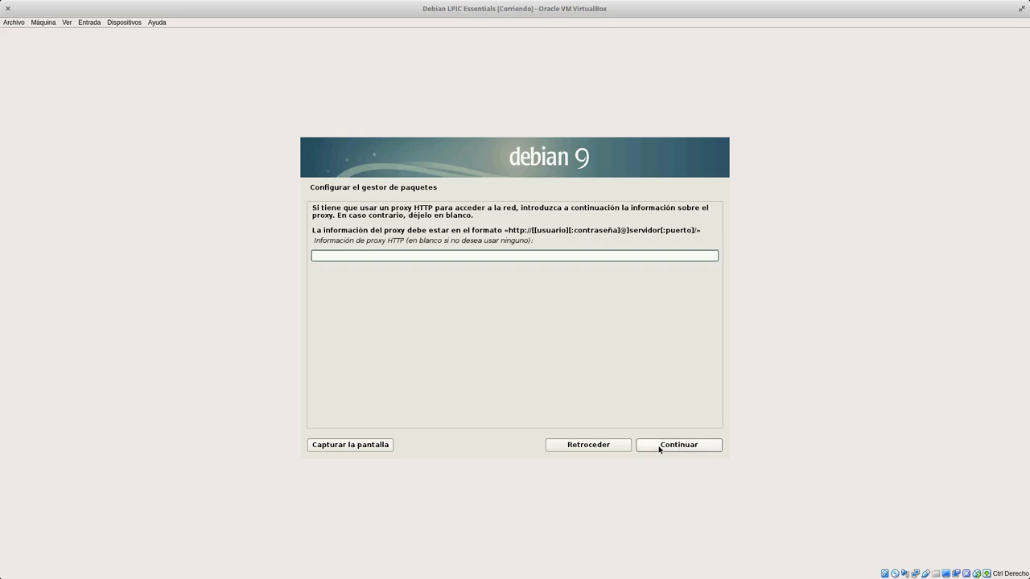
click(659, 447)
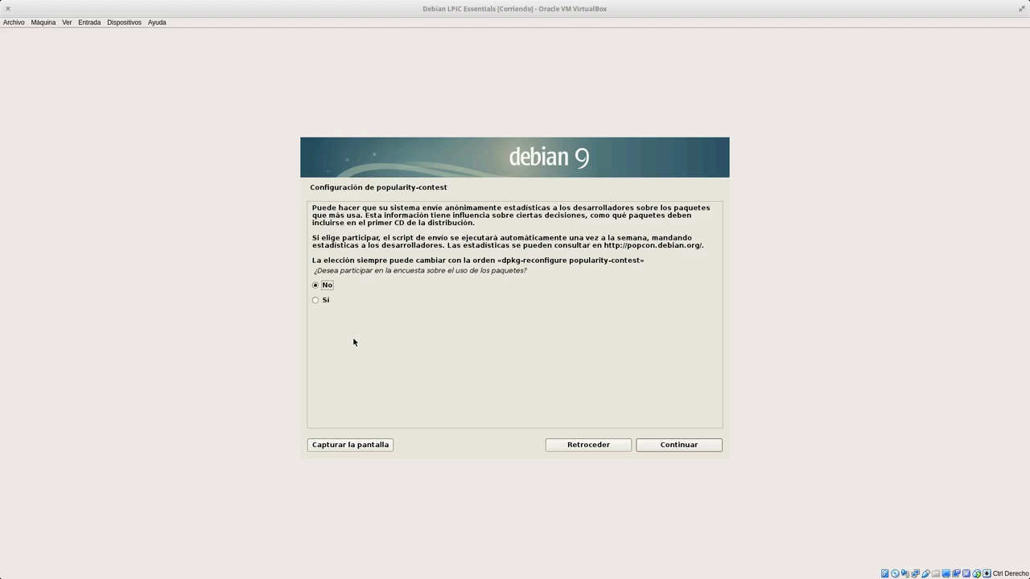
Answer Sí to the popularity-contest survey and continue to the software selection.
click(315, 301)
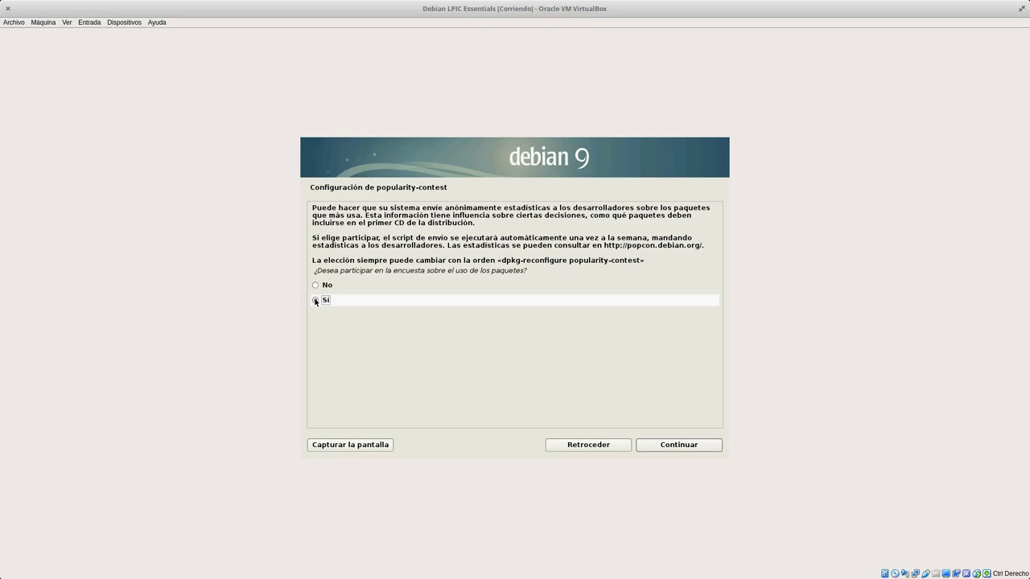
click(316, 301)
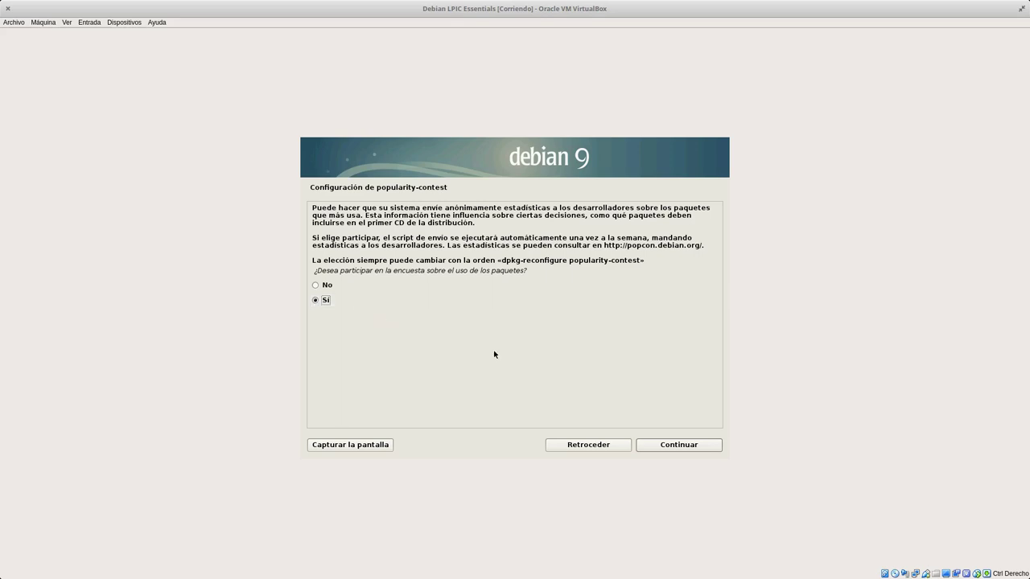
click(666, 447)
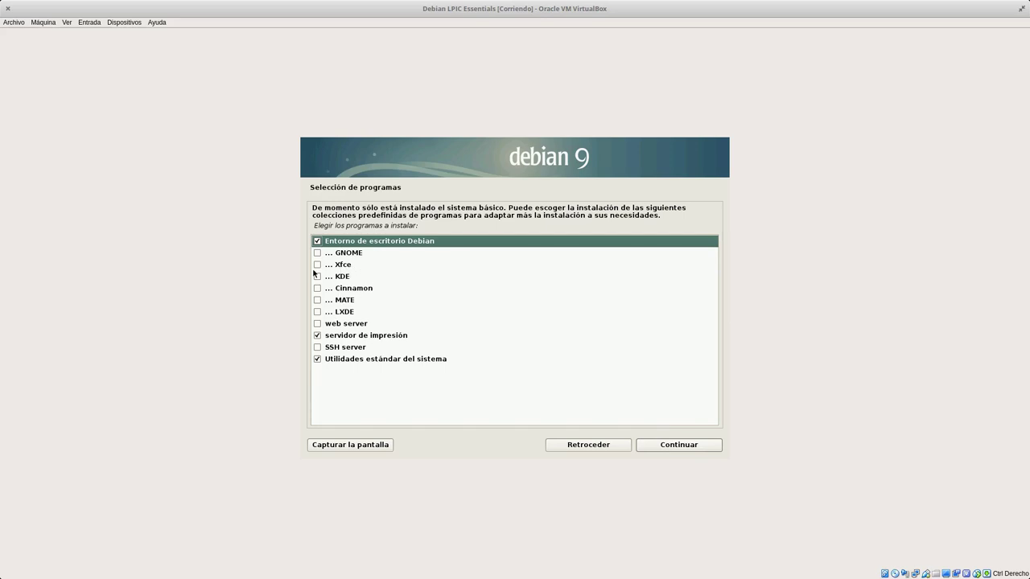
Tick GNOME and SSH server, untick the print server, and begin installing the software.
click(317, 253)
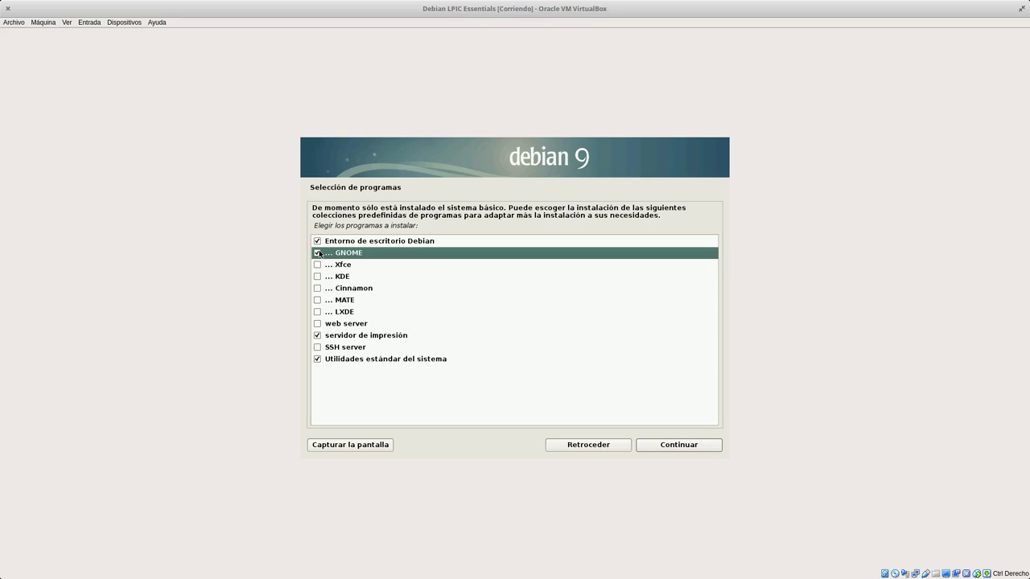
click(318, 337)
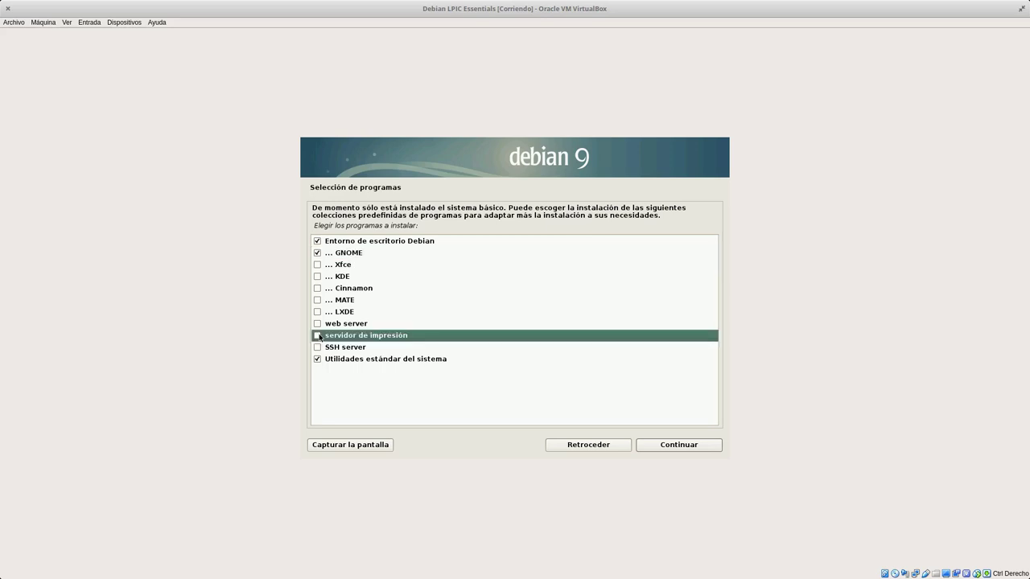
click(317, 349)
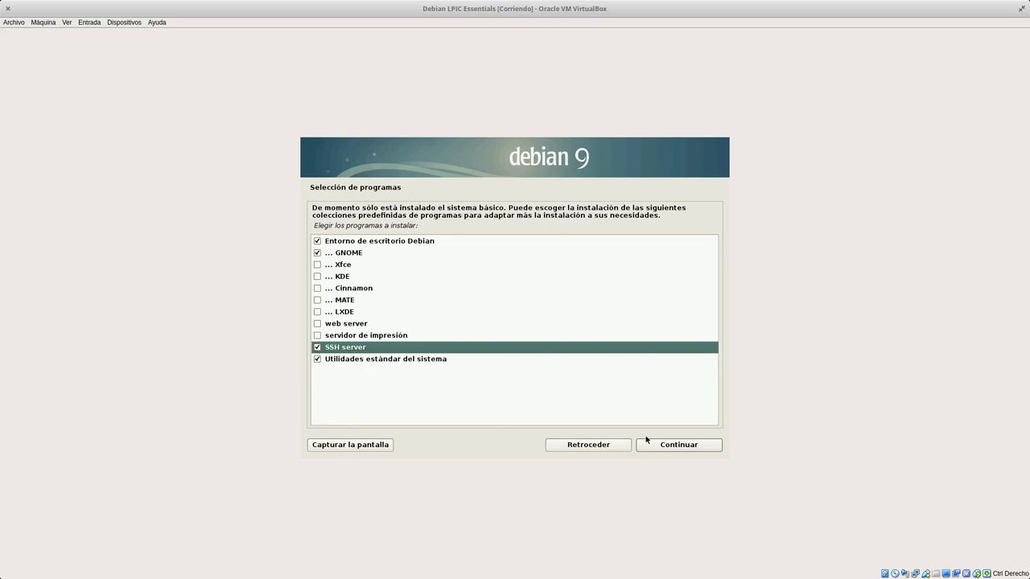
click(692, 446)
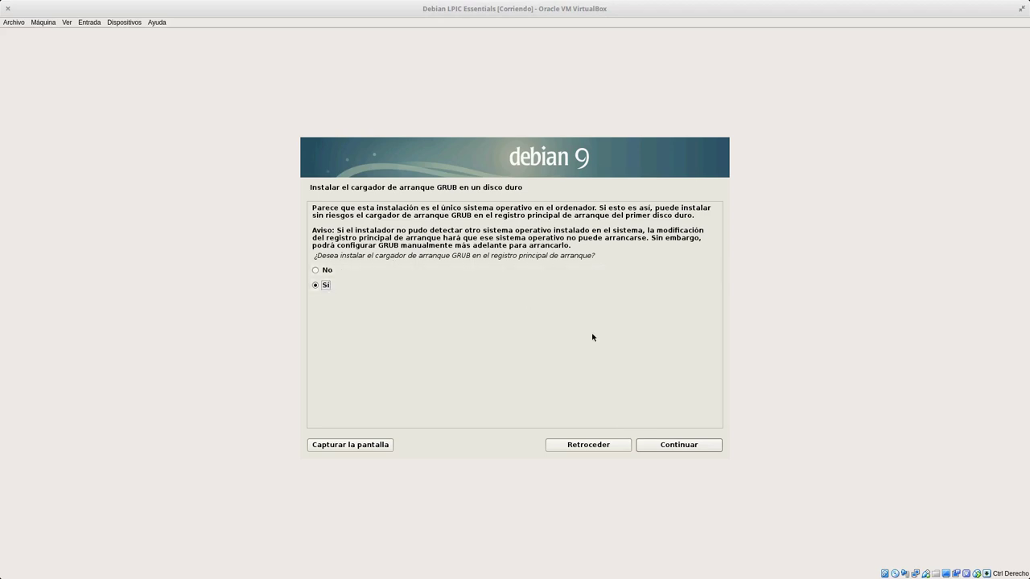
Agree to install GRUB and put it on /dev/sda.
click(670, 448)
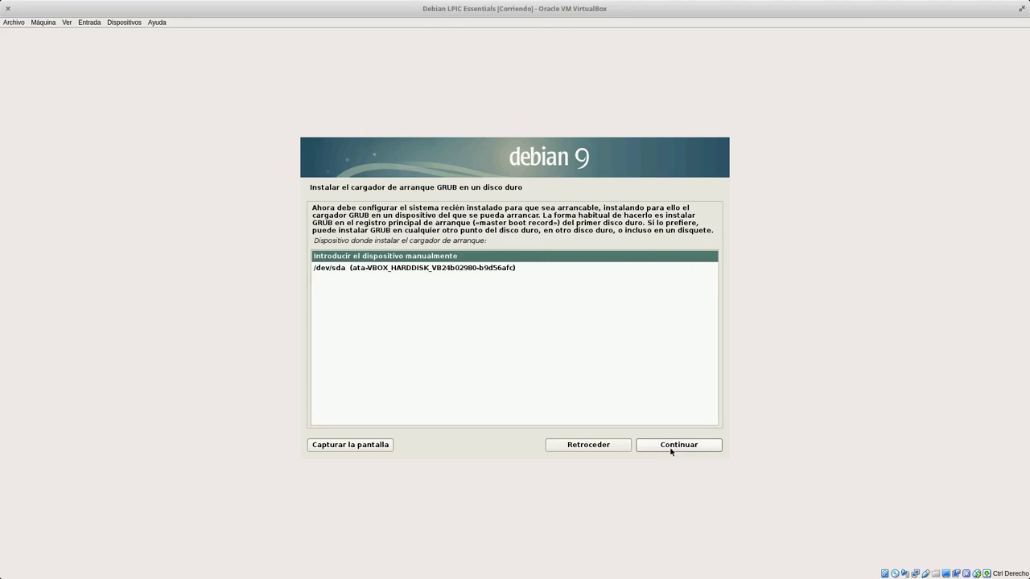
click(455, 269)
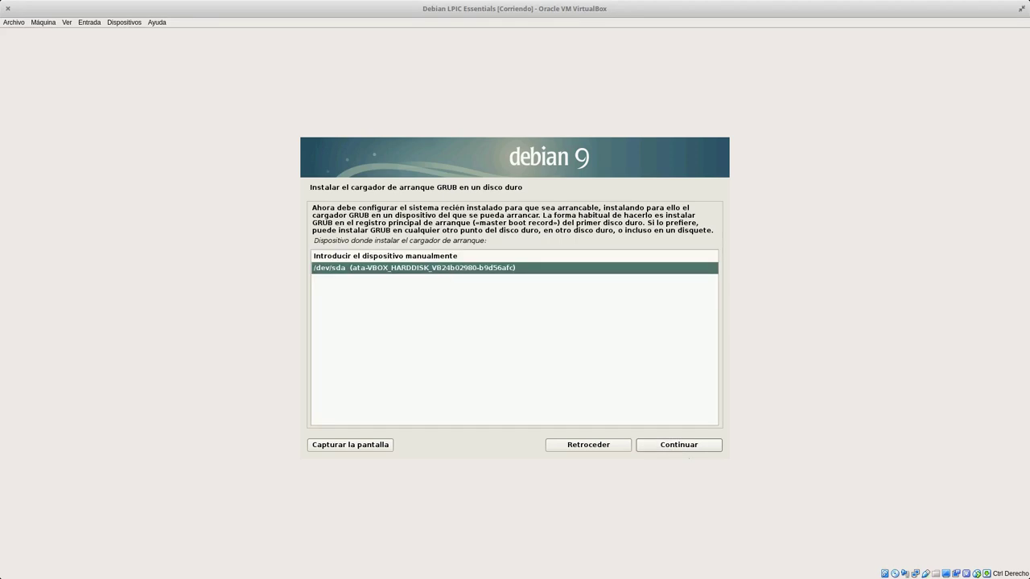
click(696, 447)
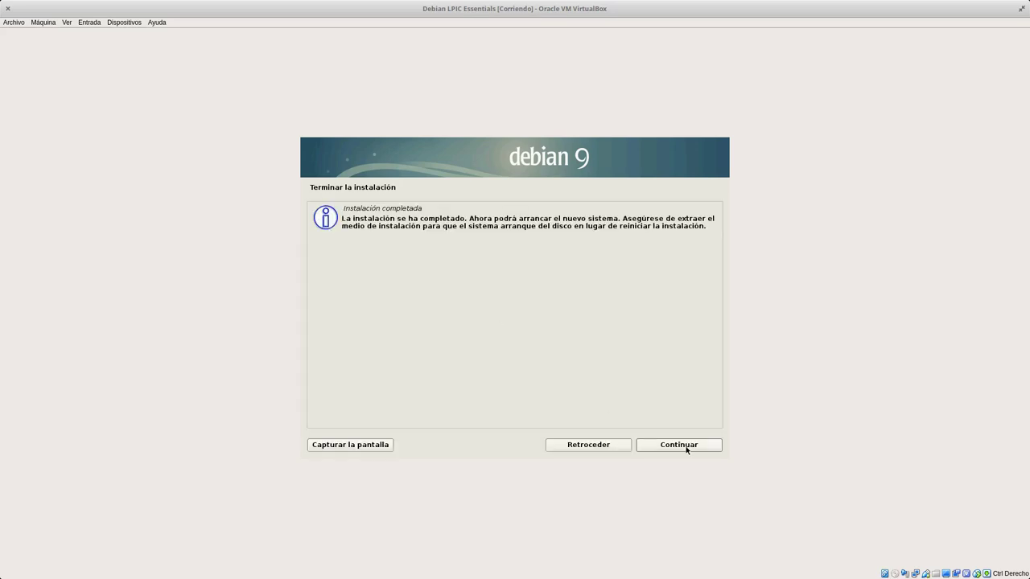
Acknowledge Instalación completada and use Dispositivos > Unidades ópticas as the VM reboots.
click(685, 447)
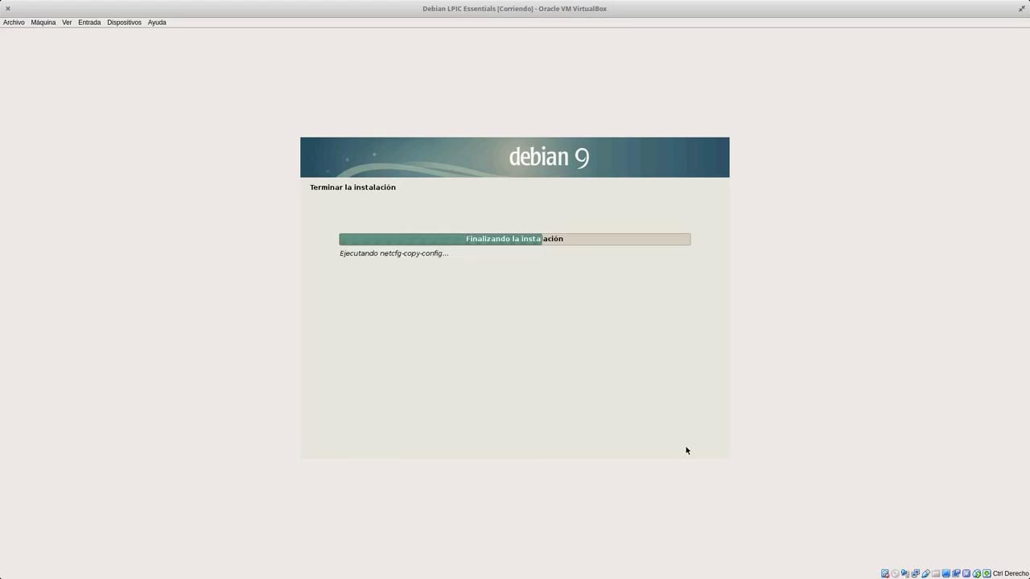
click(118, 23)
mouse_move(131, 101)
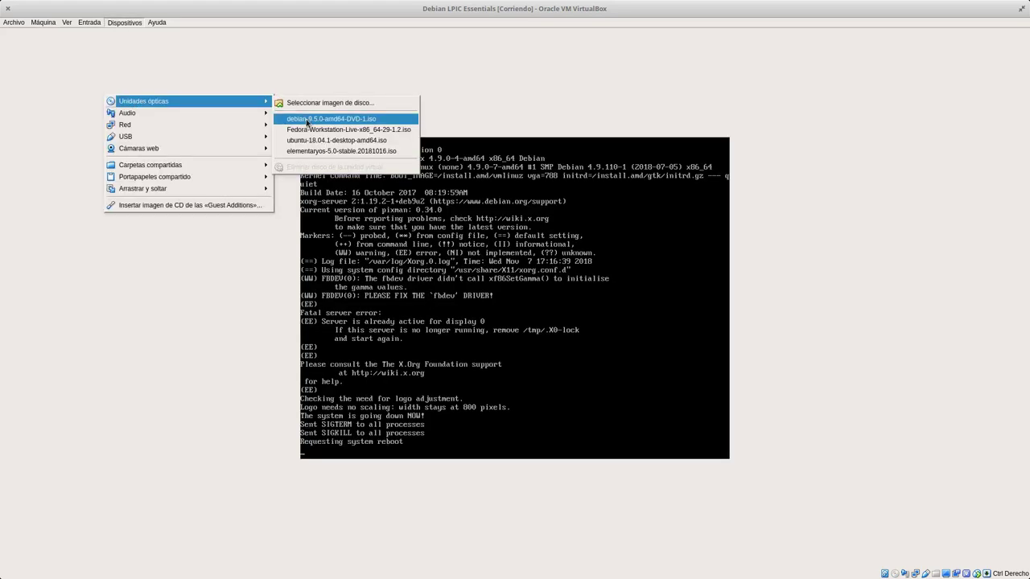
click(609, 98)
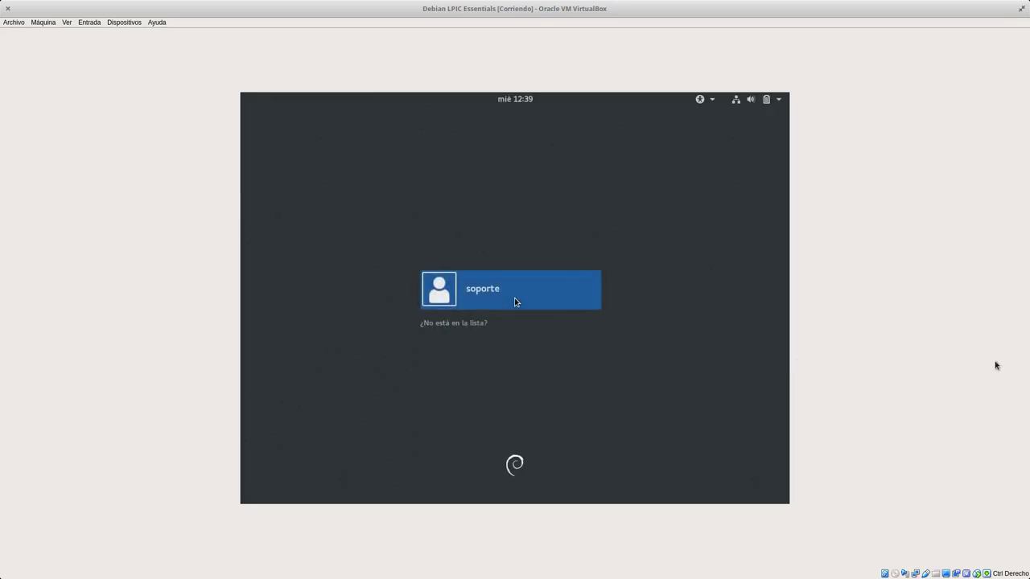
Select the soporte user, enter the account password and sign in to the GNOME session.
click(537, 306)
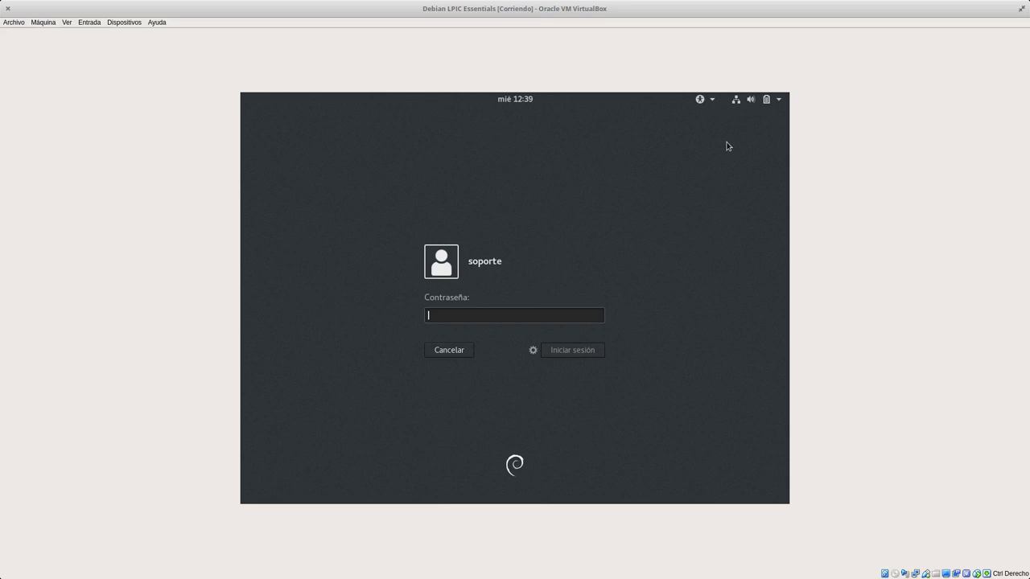
click(766, 100)
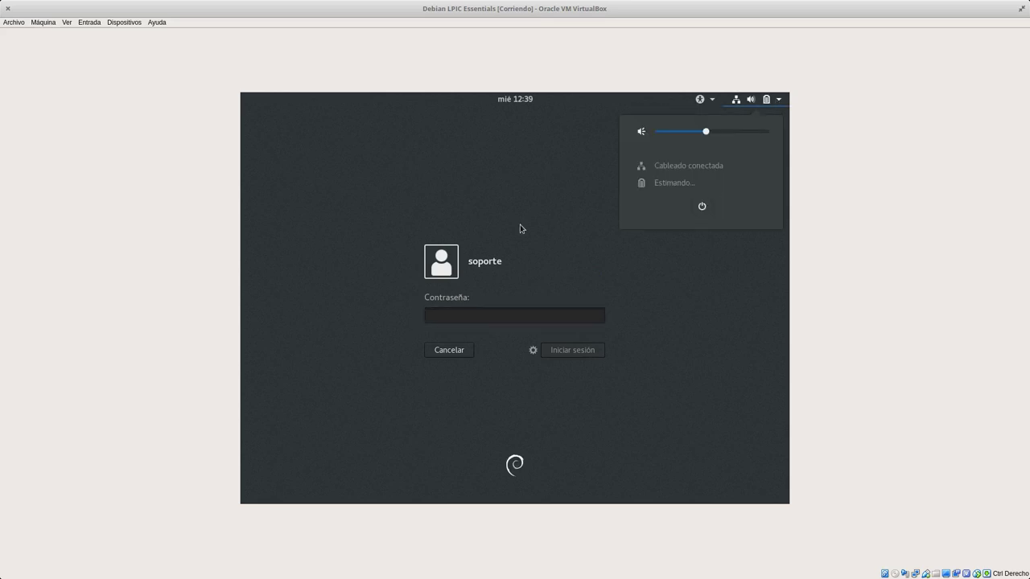
click(494, 288)
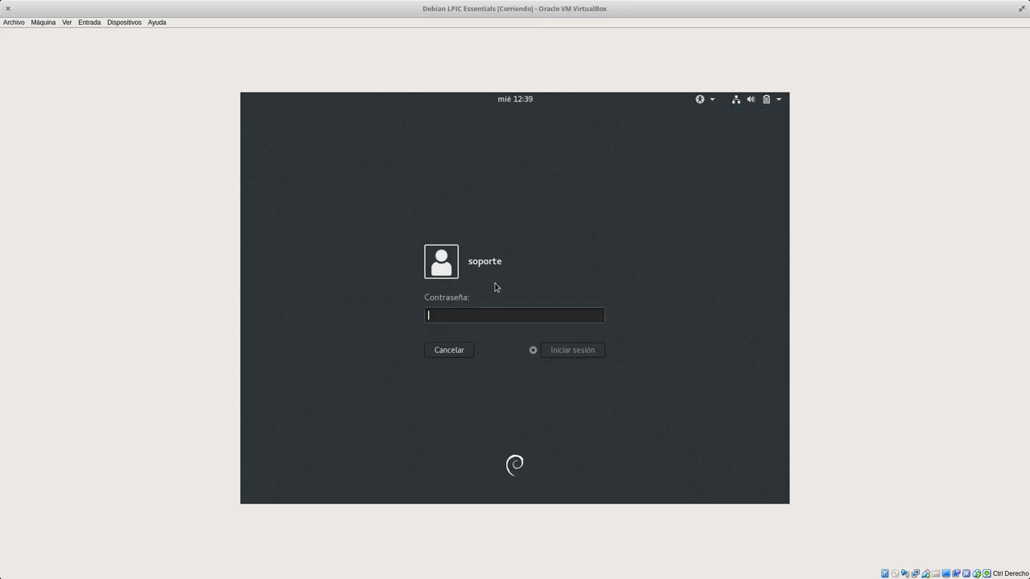
click(532, 349)
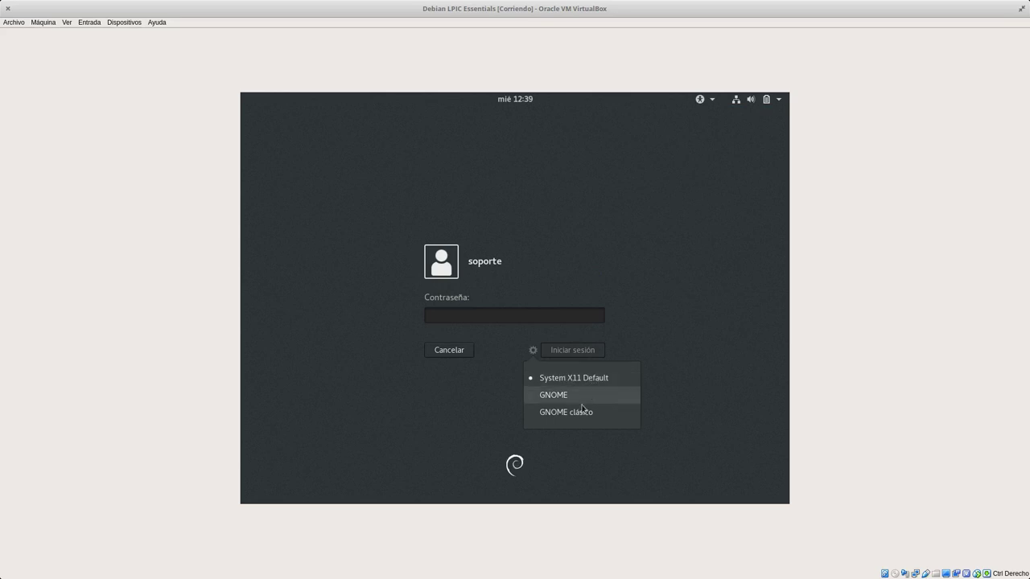
click(680, 366)
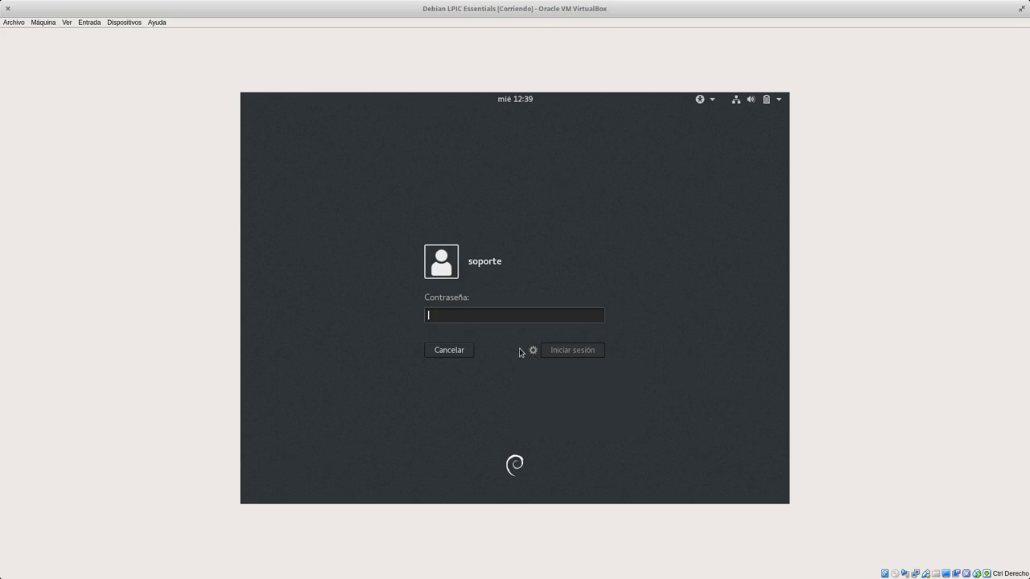
text(•••••••••)
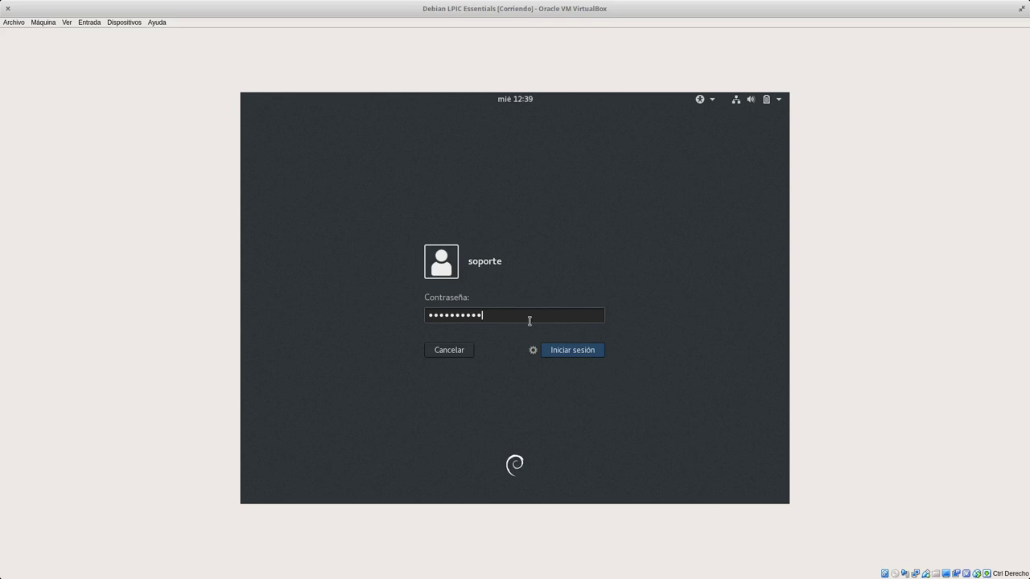
click(562, 351)
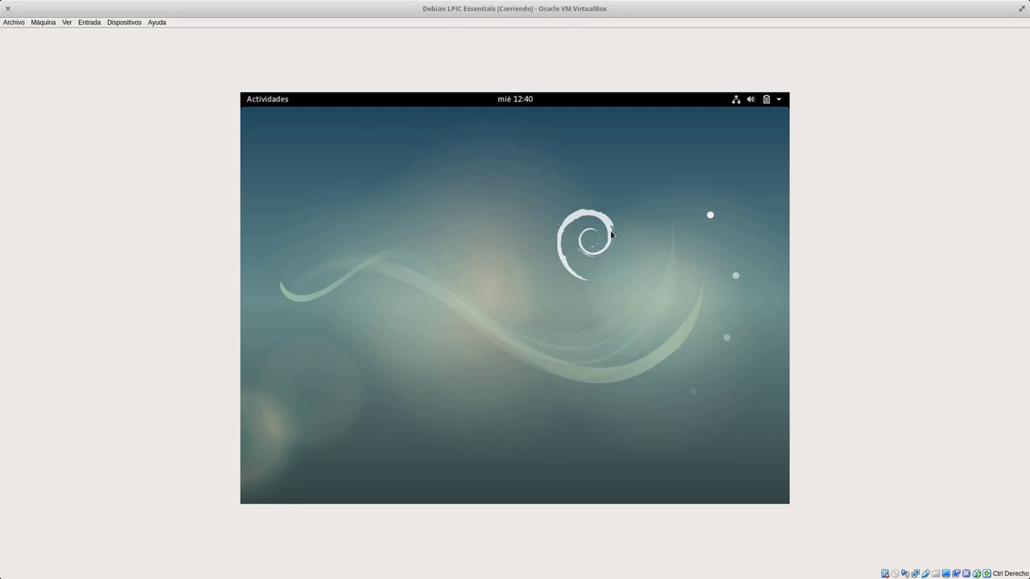
click(274, 100)
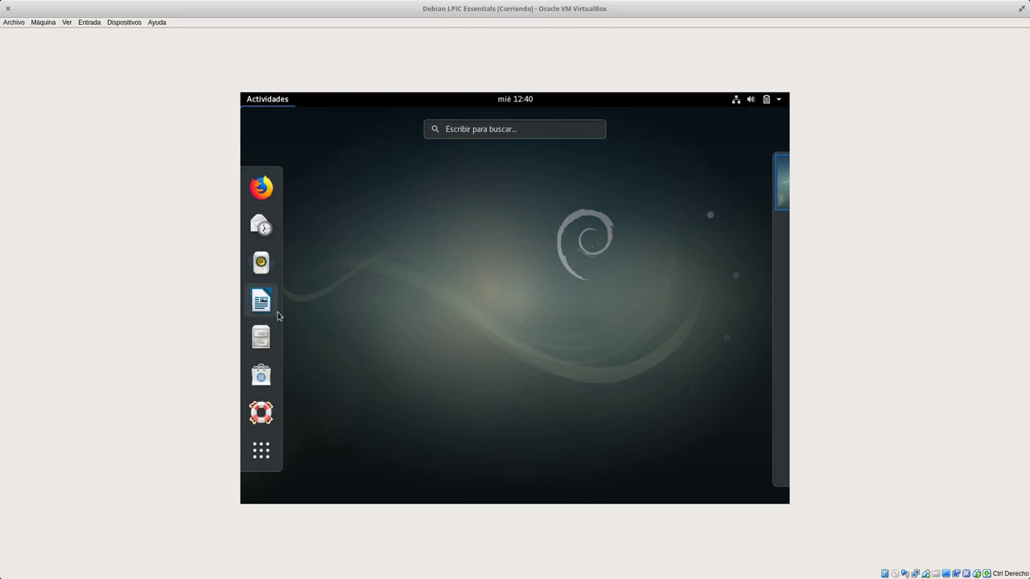
click(255, 446)
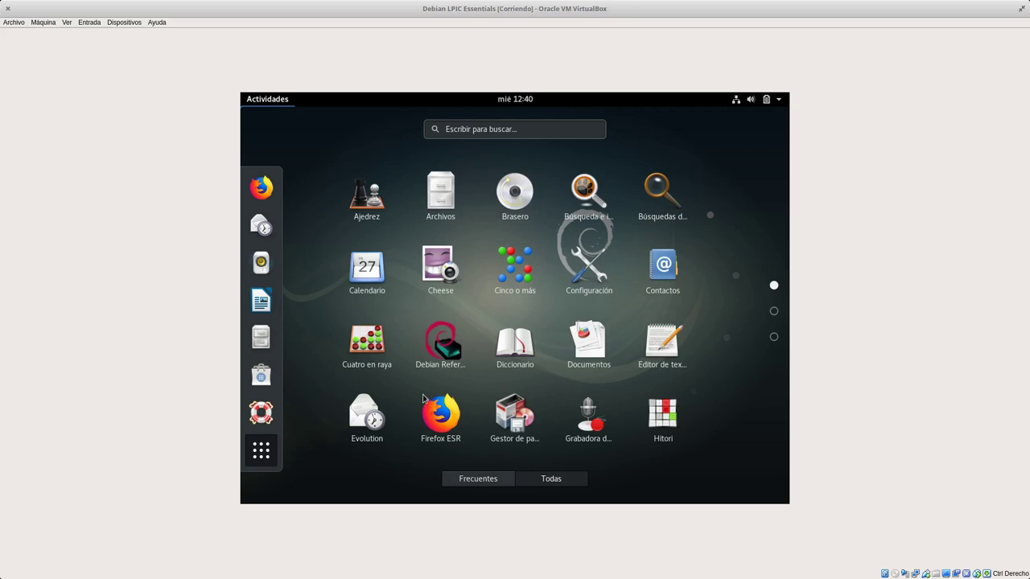
scroll(500, 322, down, 2)
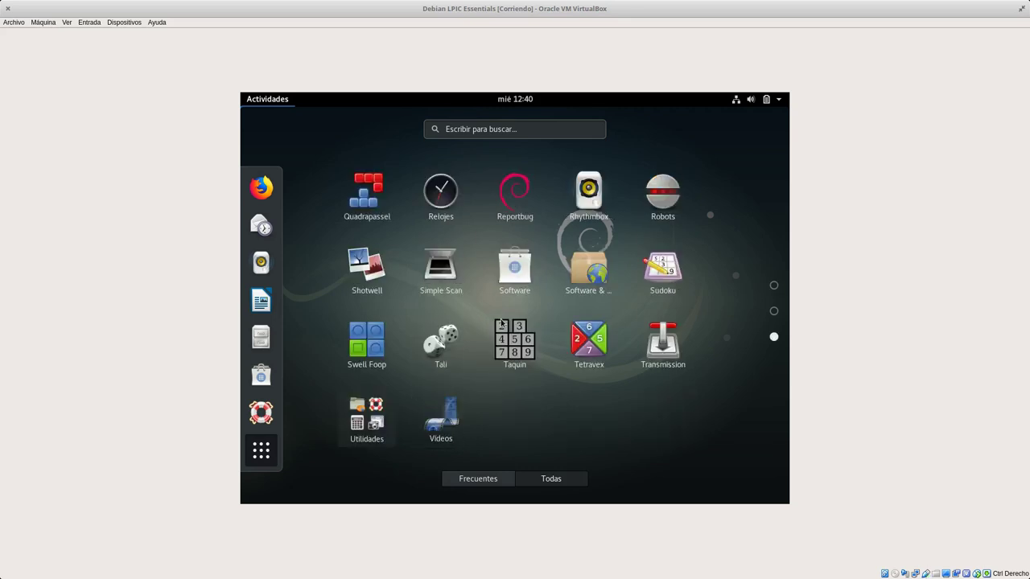
scroll(494, 320, up, 2)
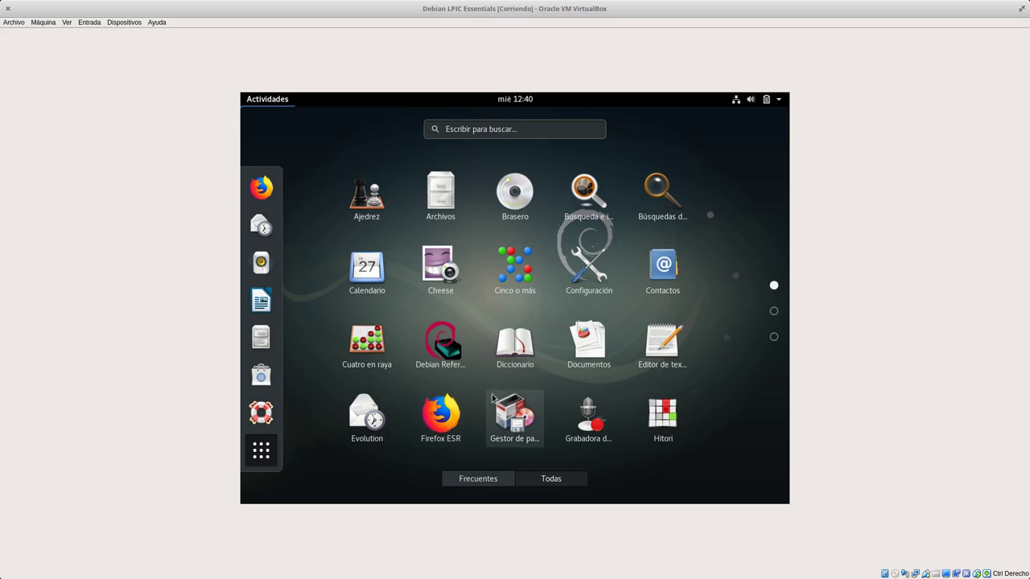
scroll(493, 398, down, 1)
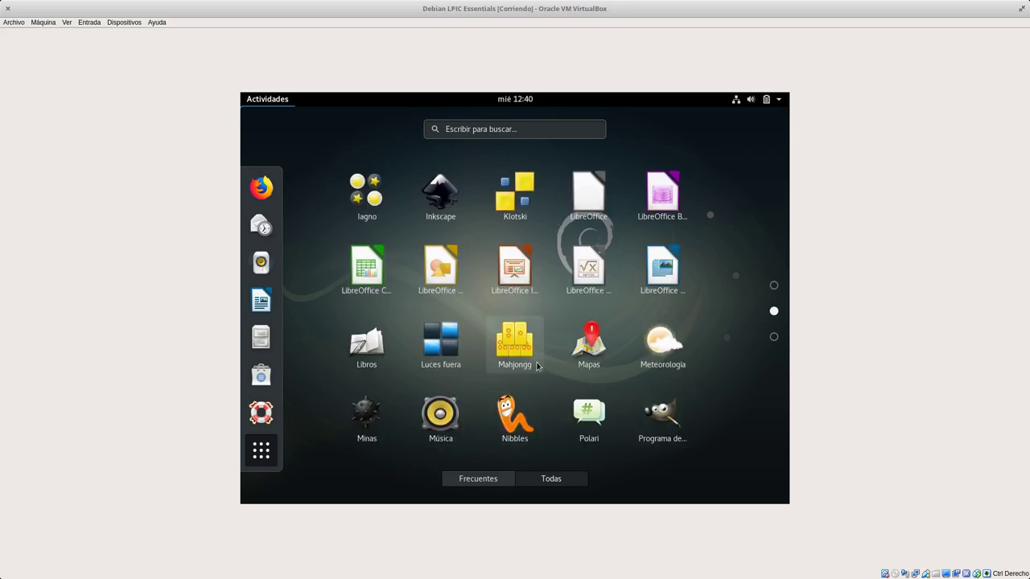
scroll(507, 338, down, 1)
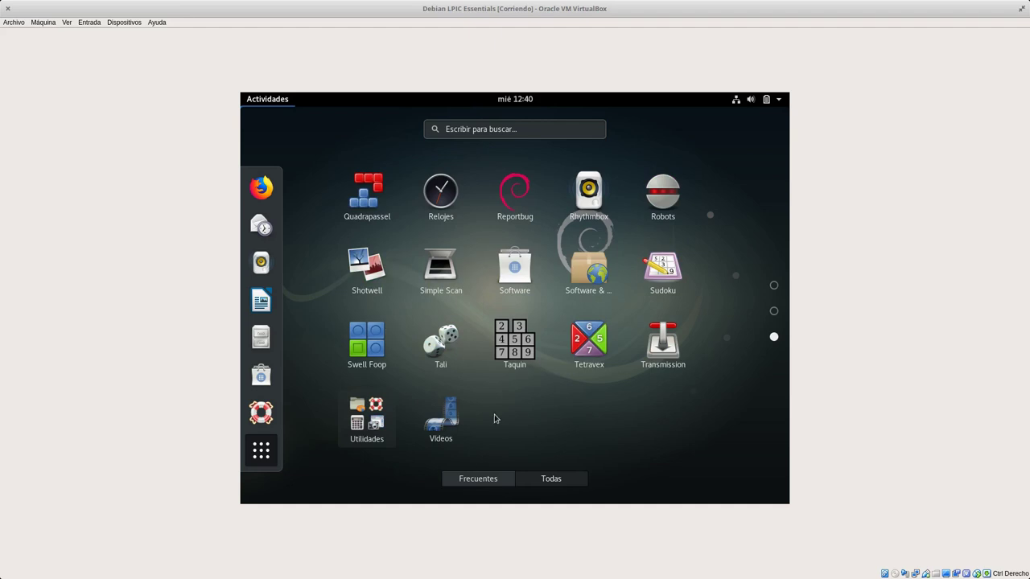
scroll(451, 342, up, 2)
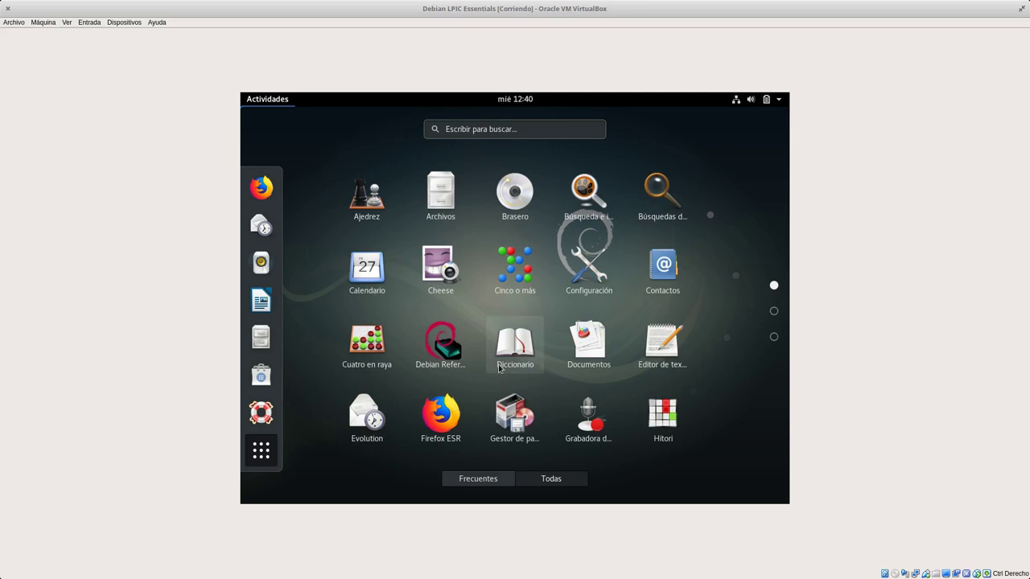
scroll(515, 346, down, 2)
scroll(518, 369, up, 2)
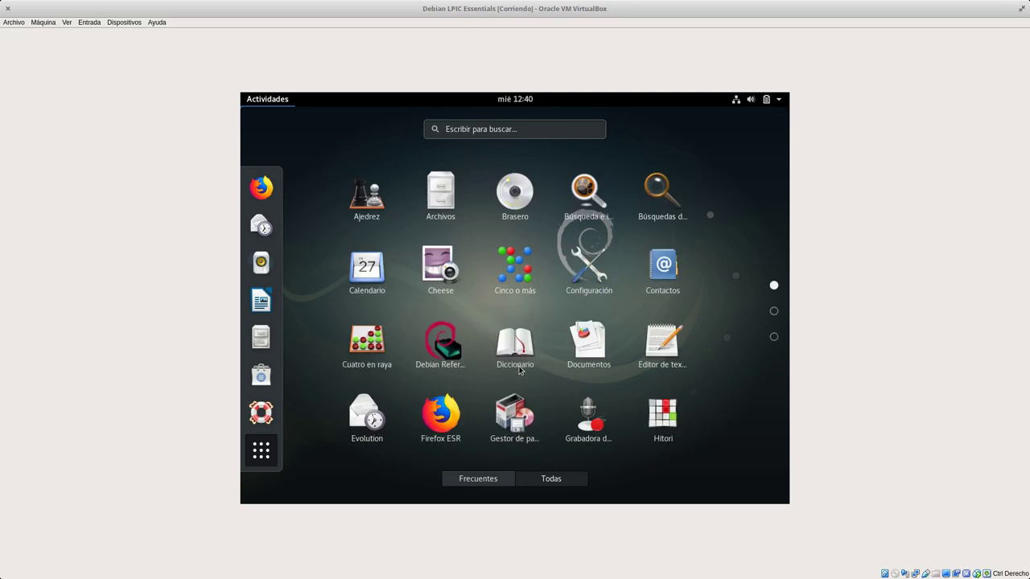
click(774, 312)
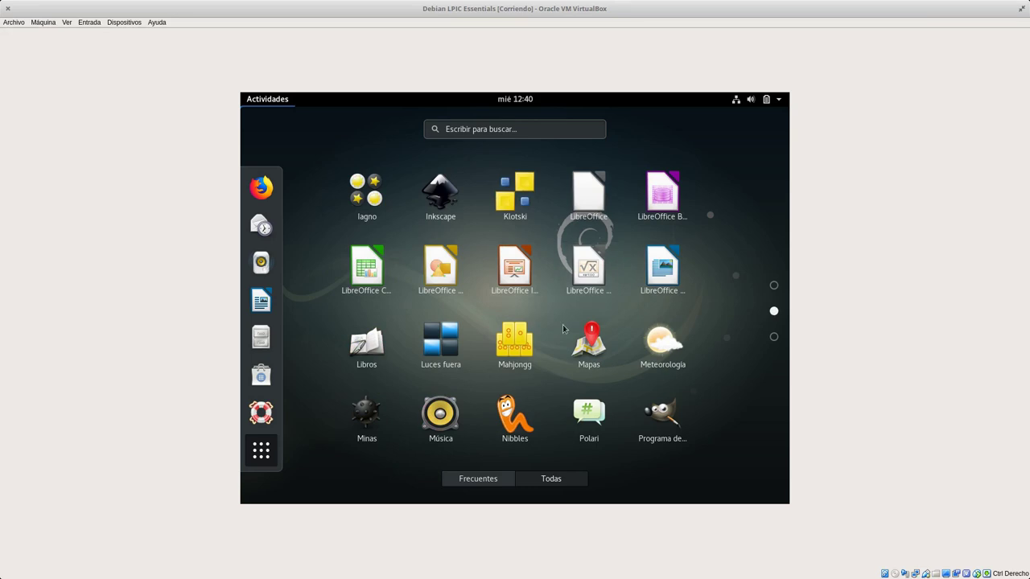
scroll(585, 323, down, 1)
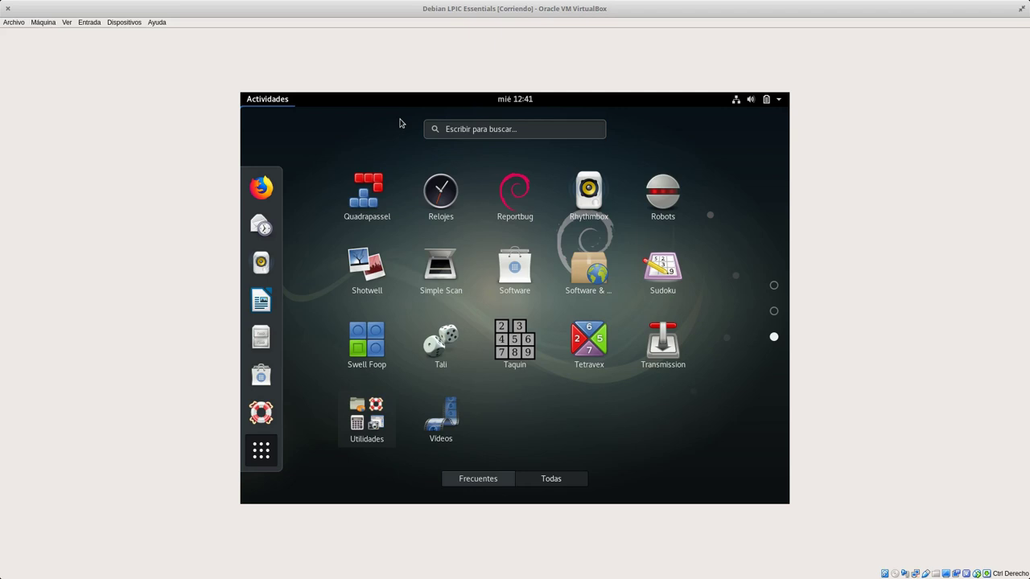
click(265, 103)
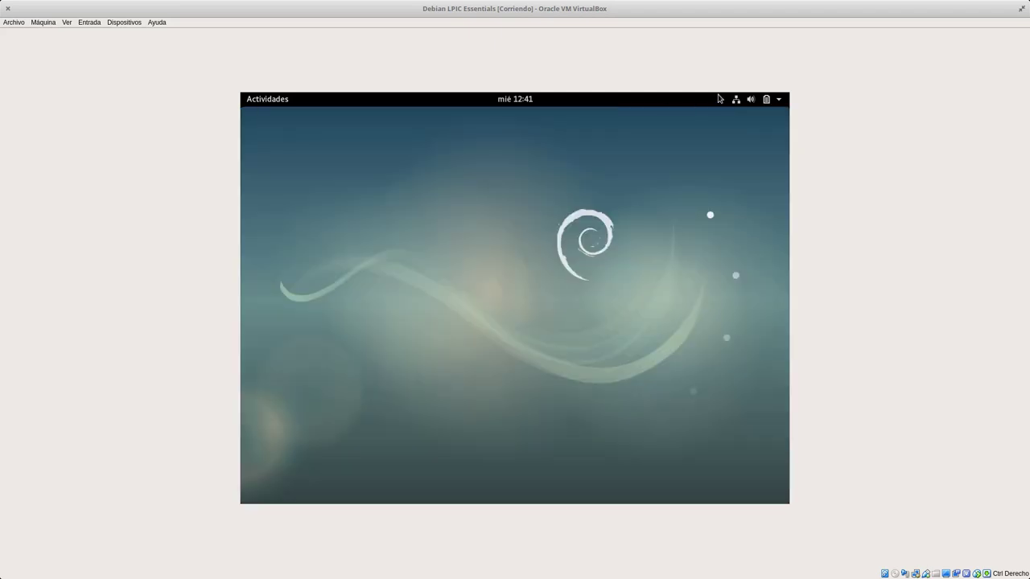
click(768, 99)
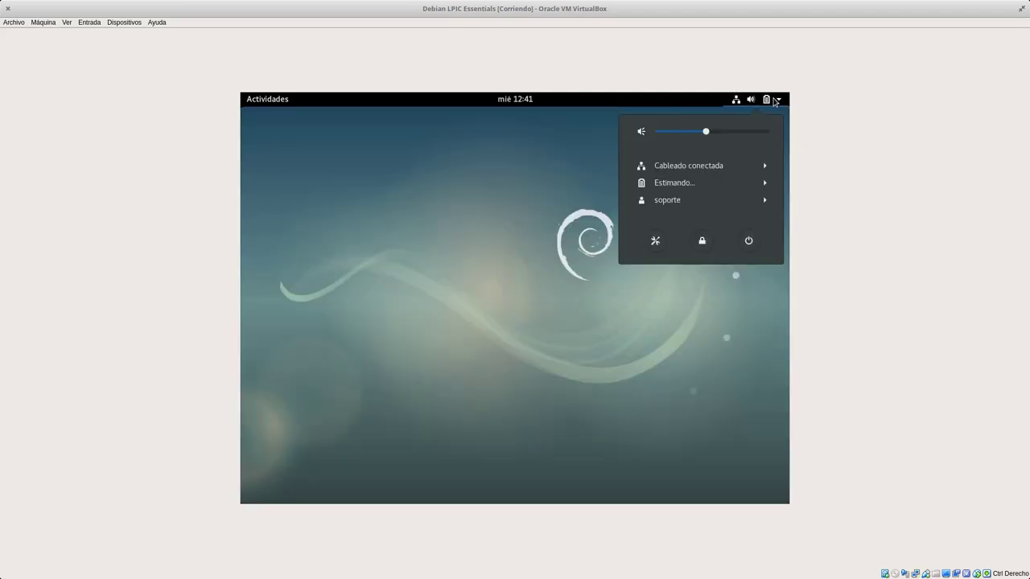
Open Configuración from the system menu, close it, then show the Activities overview.
click(656, 240)
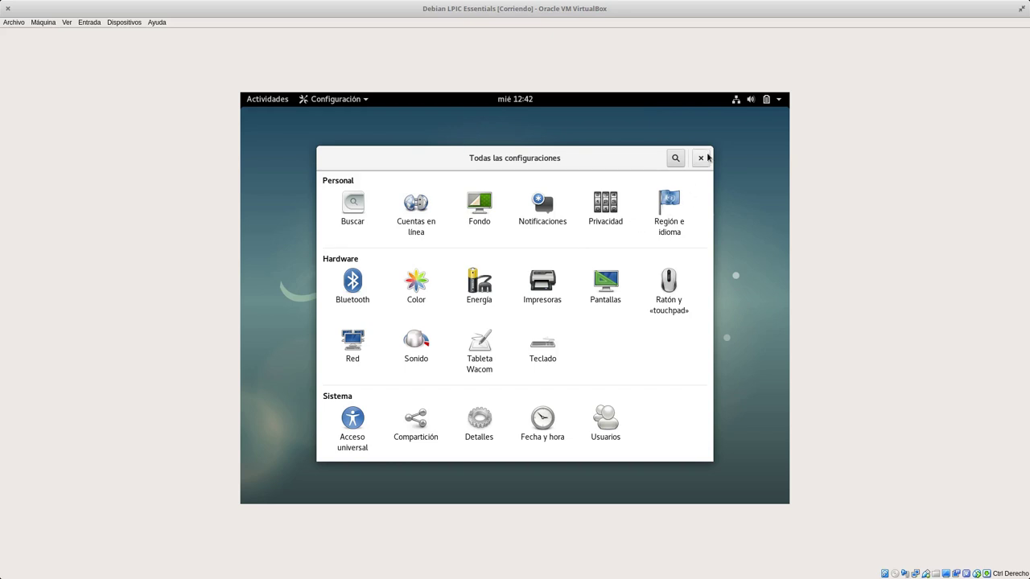
click(701, 158)
click(269, 104)
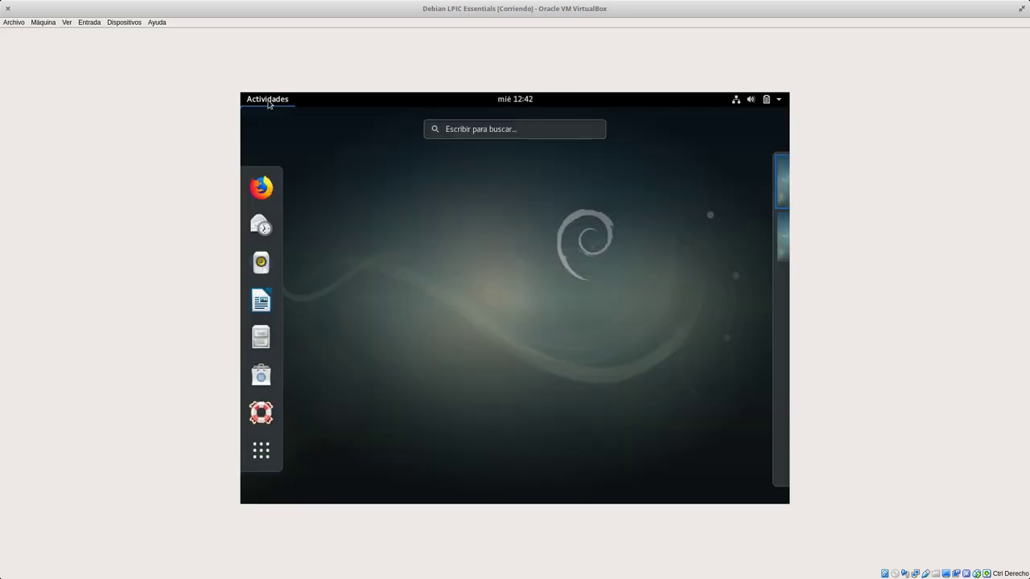
Launch Software, view the pending OS update's packages under Actualizaciones, and recheck for updates.
click(262, 373)
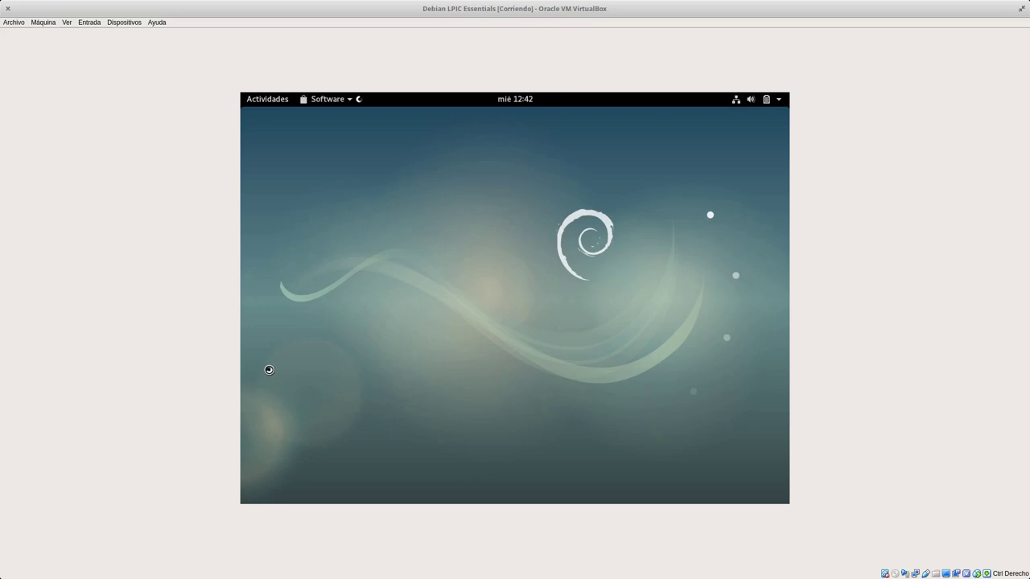
key(Return)
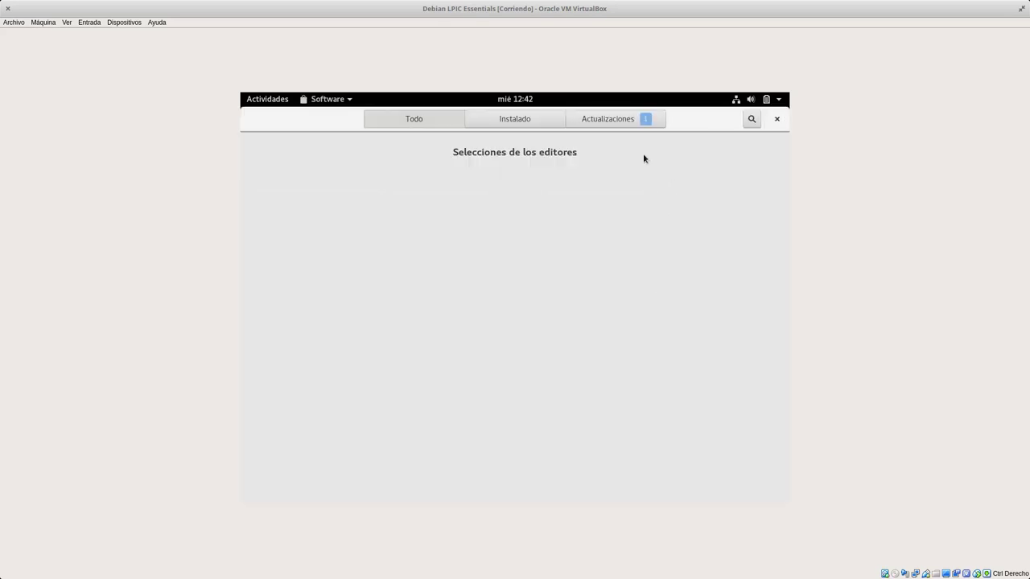
click(631, 121)
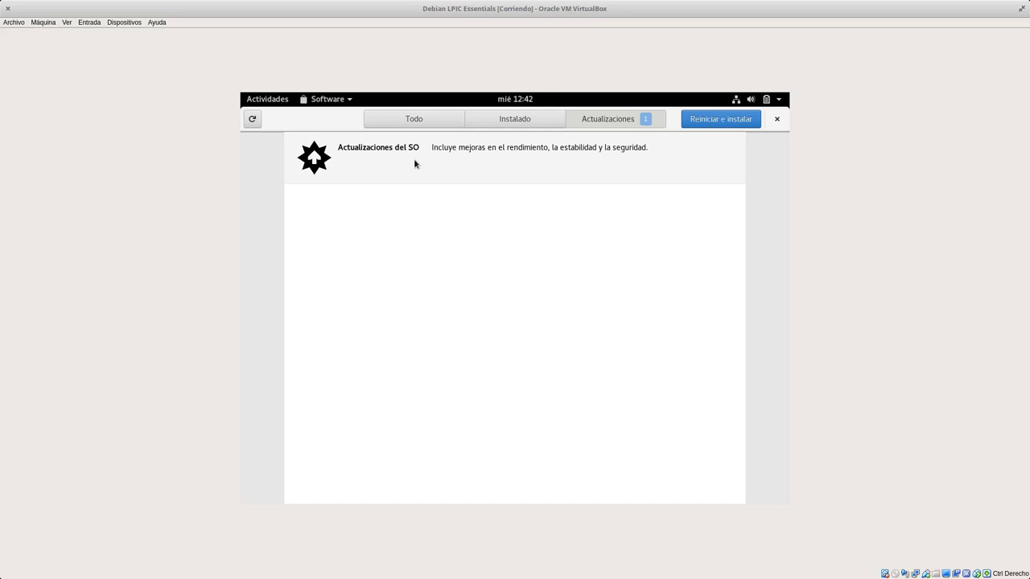
click(526, 151)
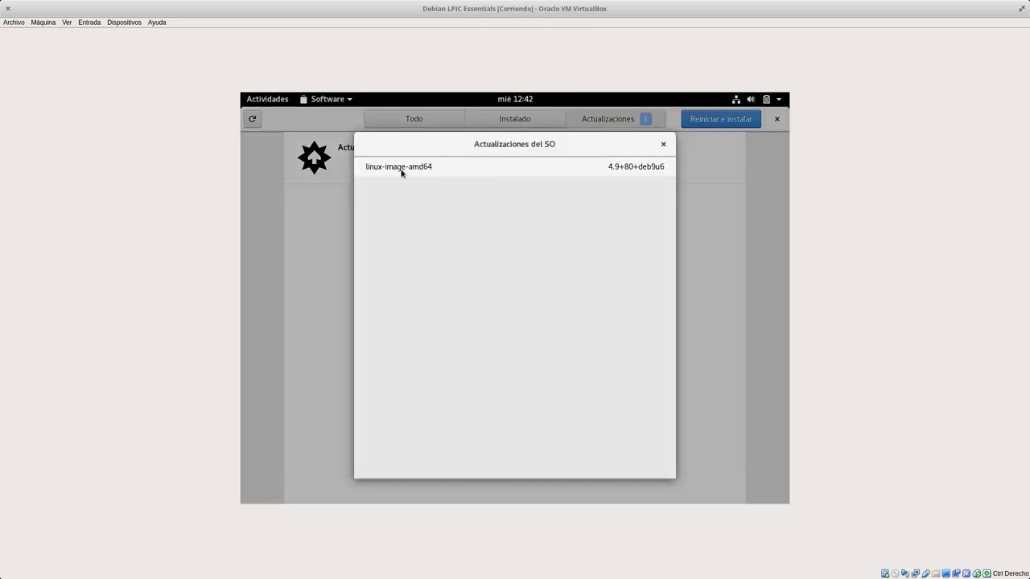
click(658, 143)
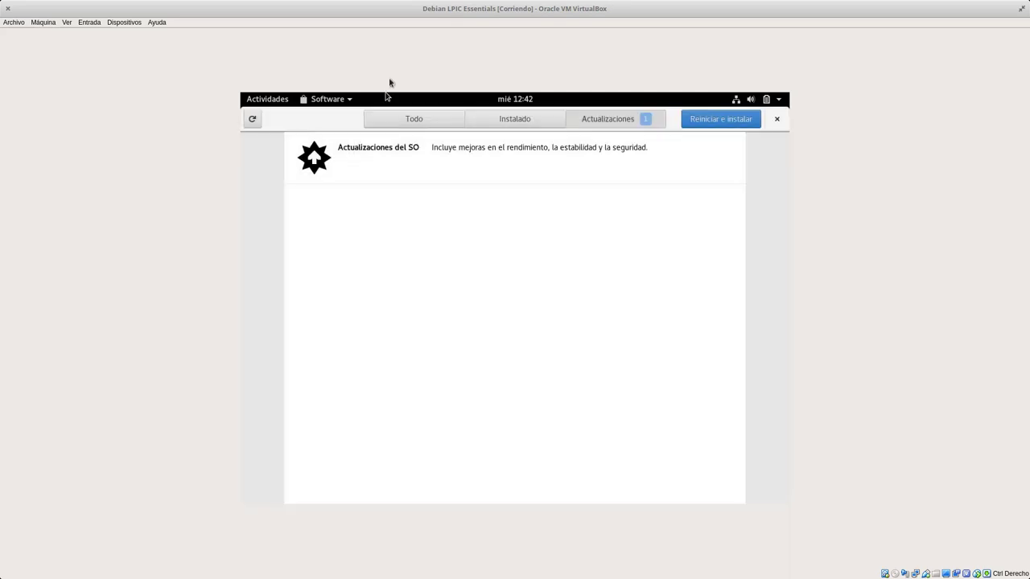
click(254, 119)
Read the linux-image-amd64 changelog, then choose Reiniciar e instalar and enter the admin password.
click(602, 160)
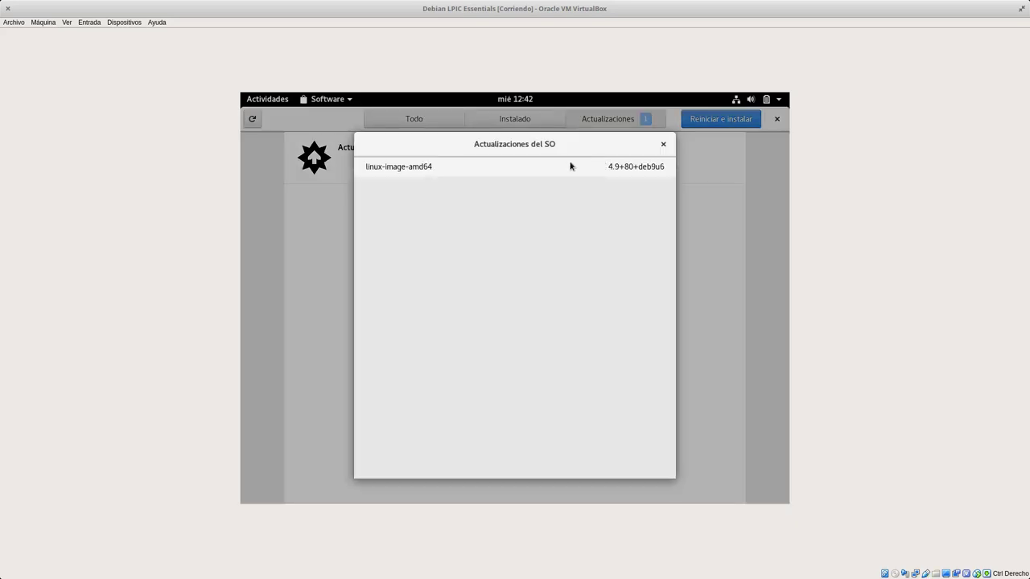
click(634, 166)
scroll(535, 274, down, 3)
scroll(534, 279, down, 20)
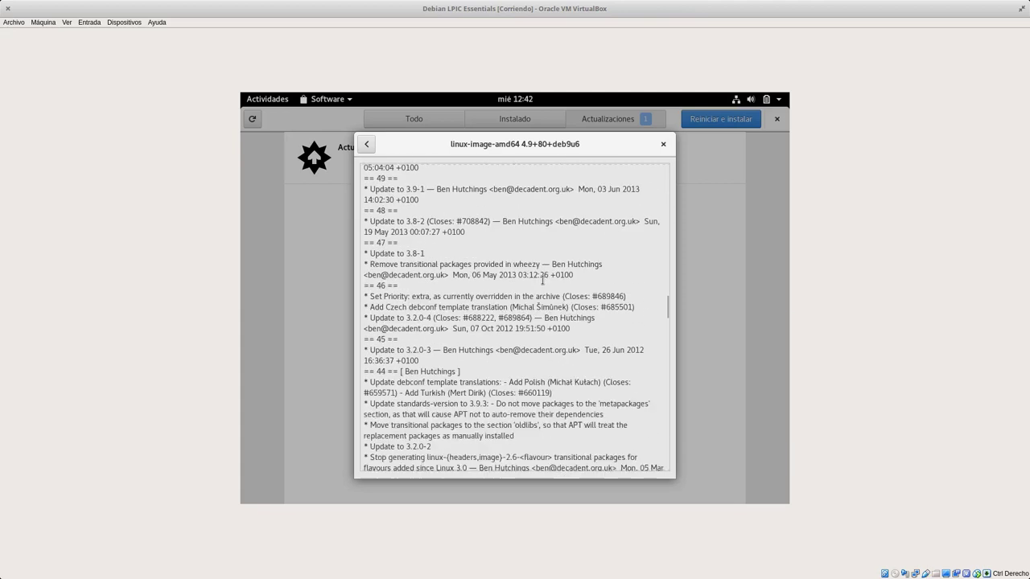
click(664, 145)
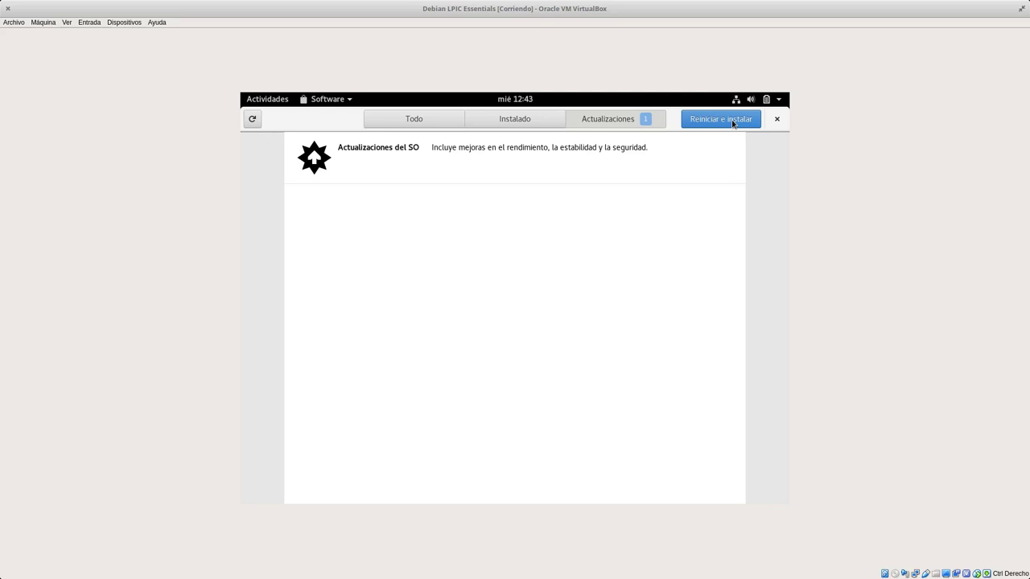
click(733, 121)
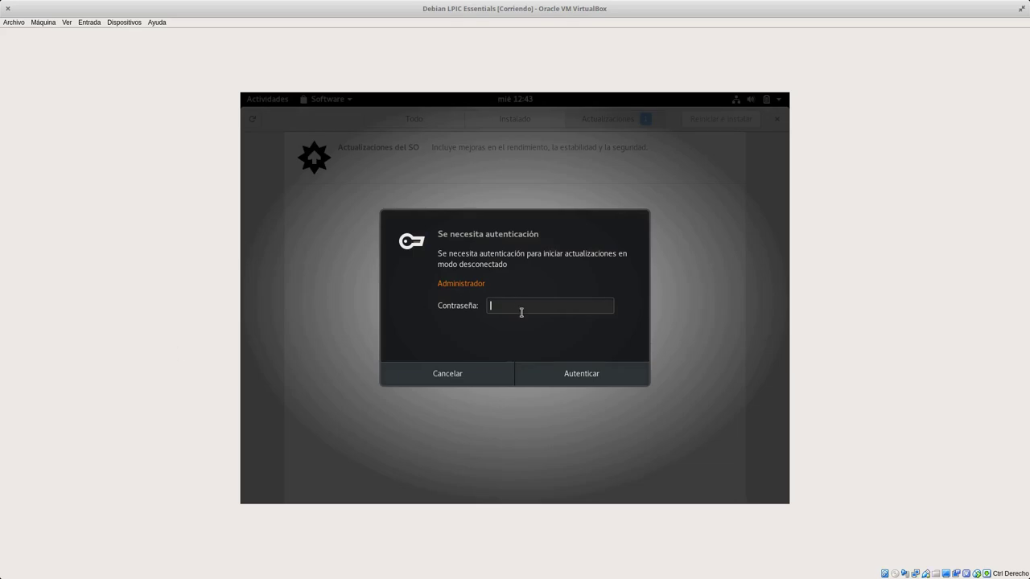
text(**********)
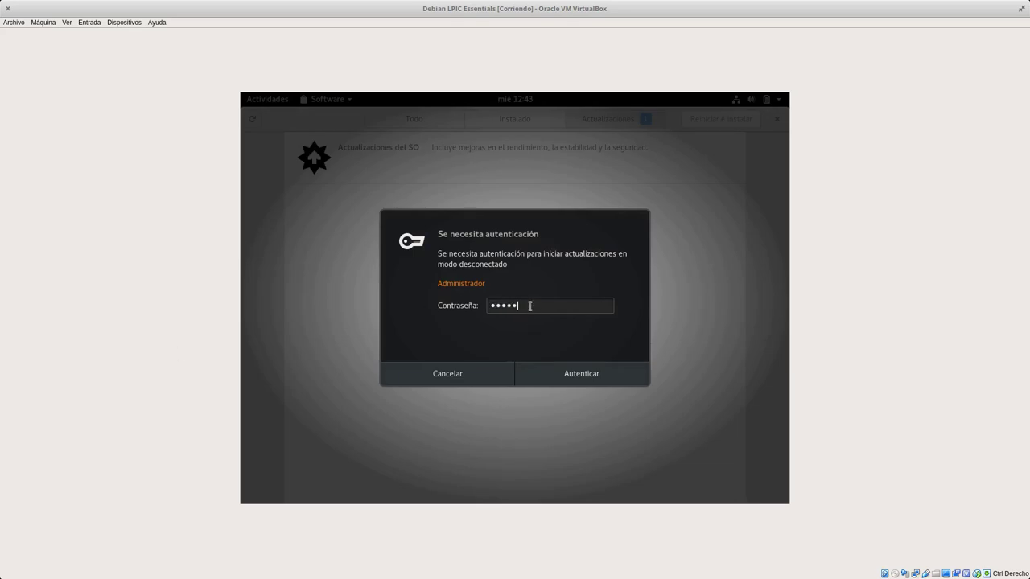